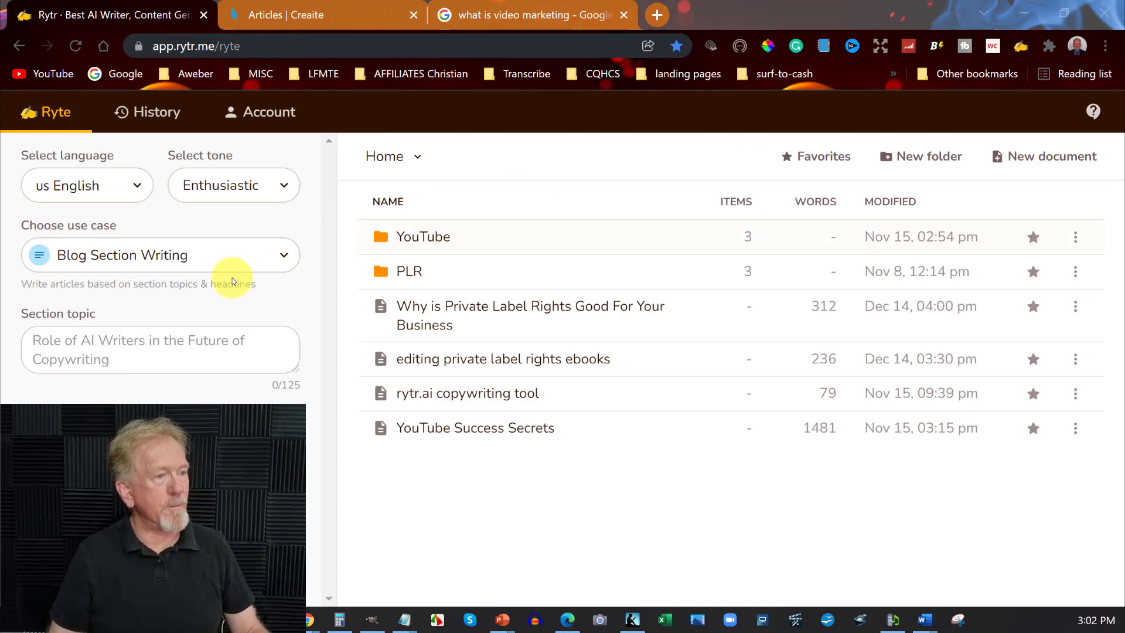
Switch to the Google results and copy "Video marketing is using videos to promote and market your product or service," from the expanded answer
left_click(562, 17)
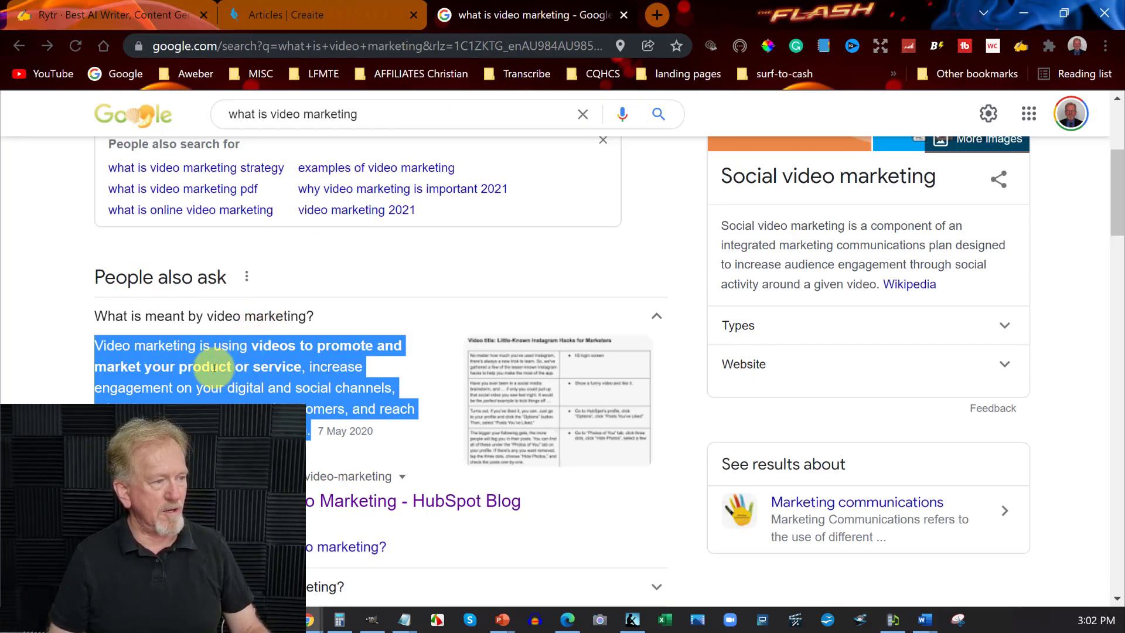
left_click(307, 367)
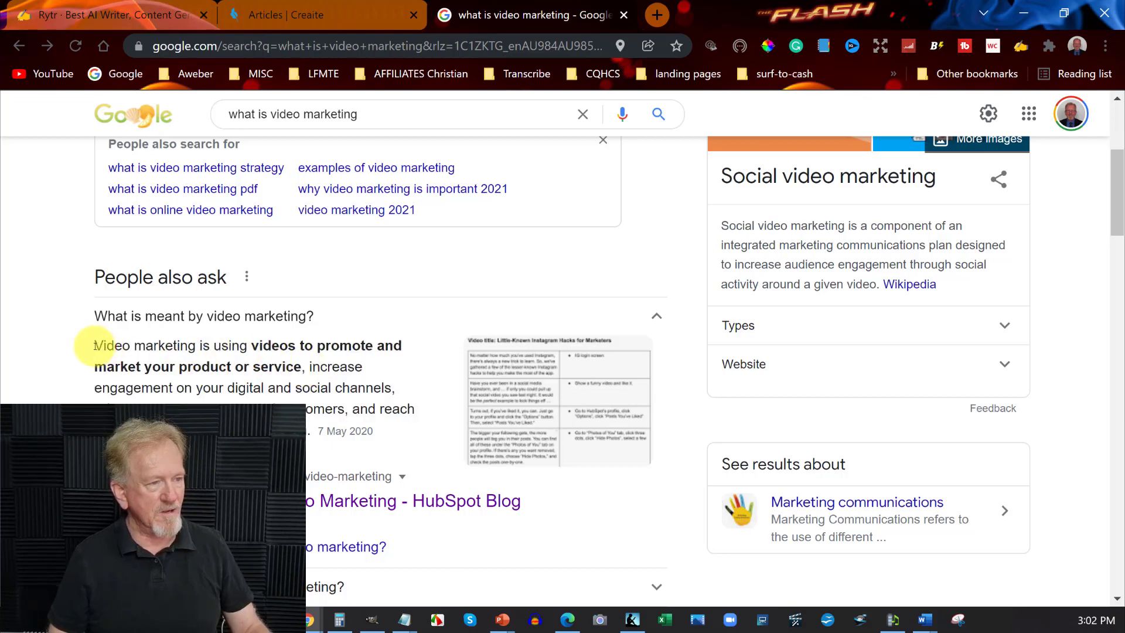
left_click_drag(97, 346, 303, 367)
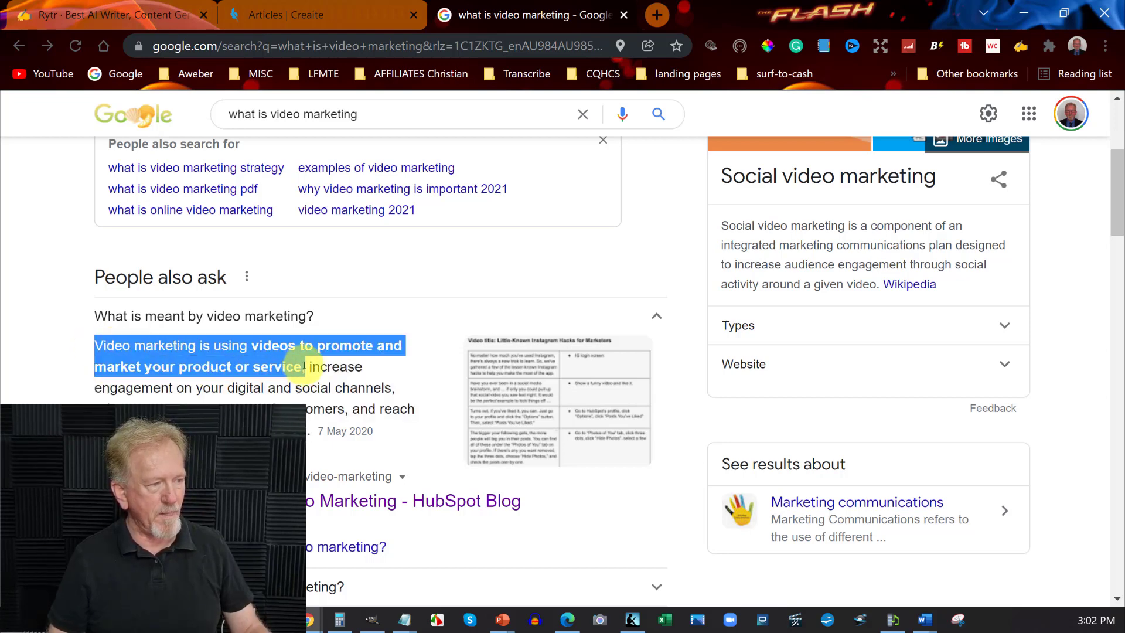
right_click(290, 360)
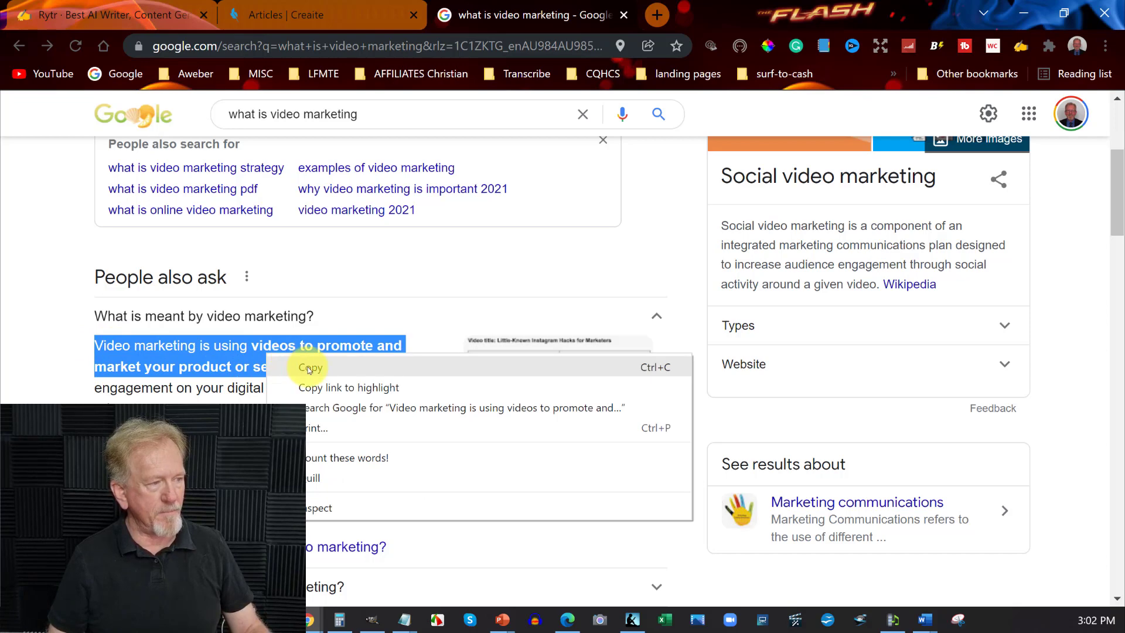
left_click(307, 367)
Return to the Rytr writing page, including a brief look at the Articles page in Creaite
left_click(98, 4)
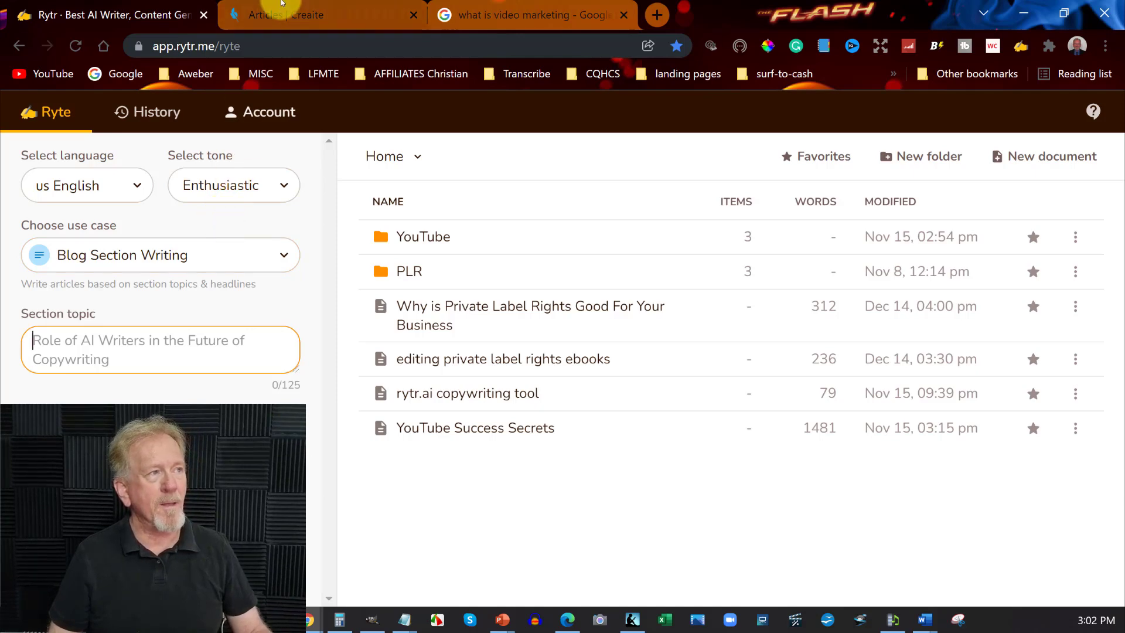
left_click(311, 11)
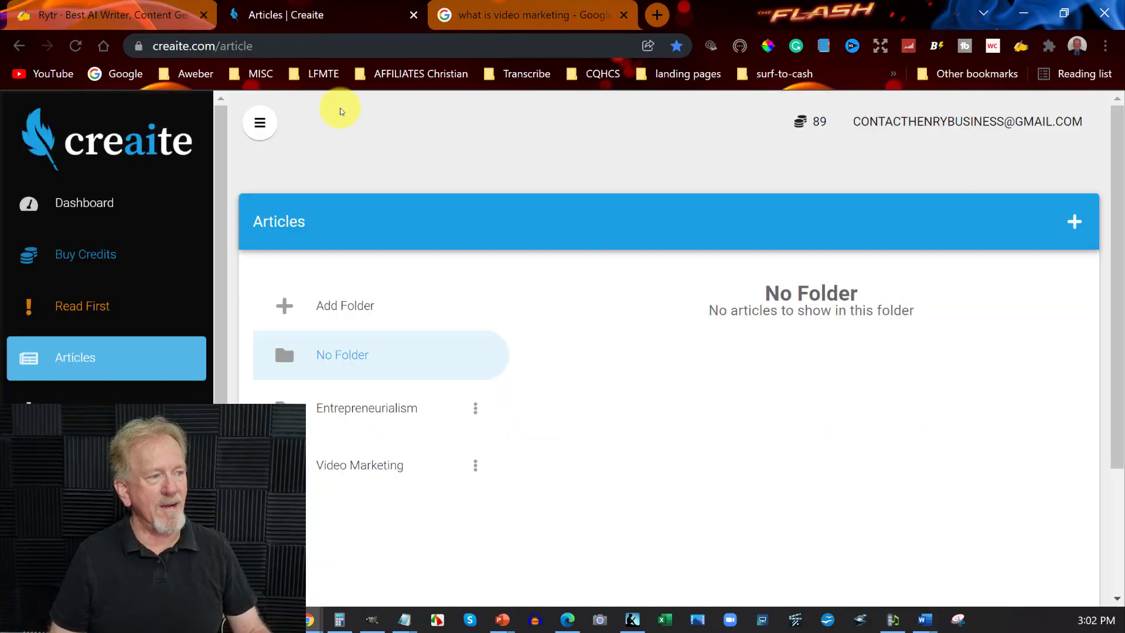
left_click(88, 13)
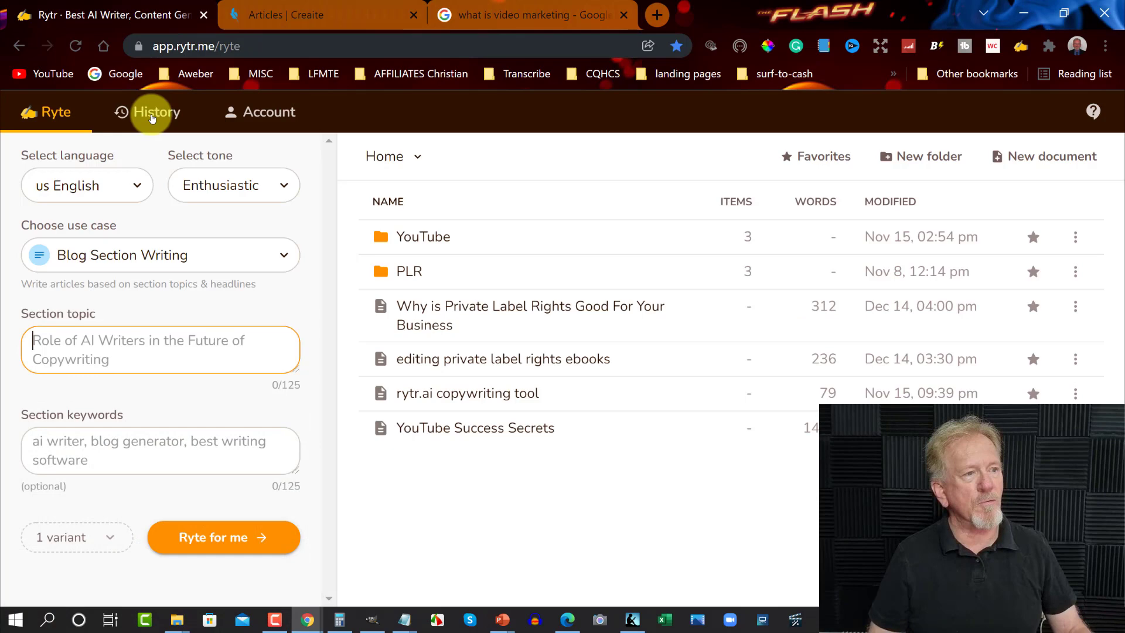
Examine which writing use cases Rytr offers, from Blog Idea & Outline through Video Description, and glance at Creaite's Articles page
left_click(286, 256)
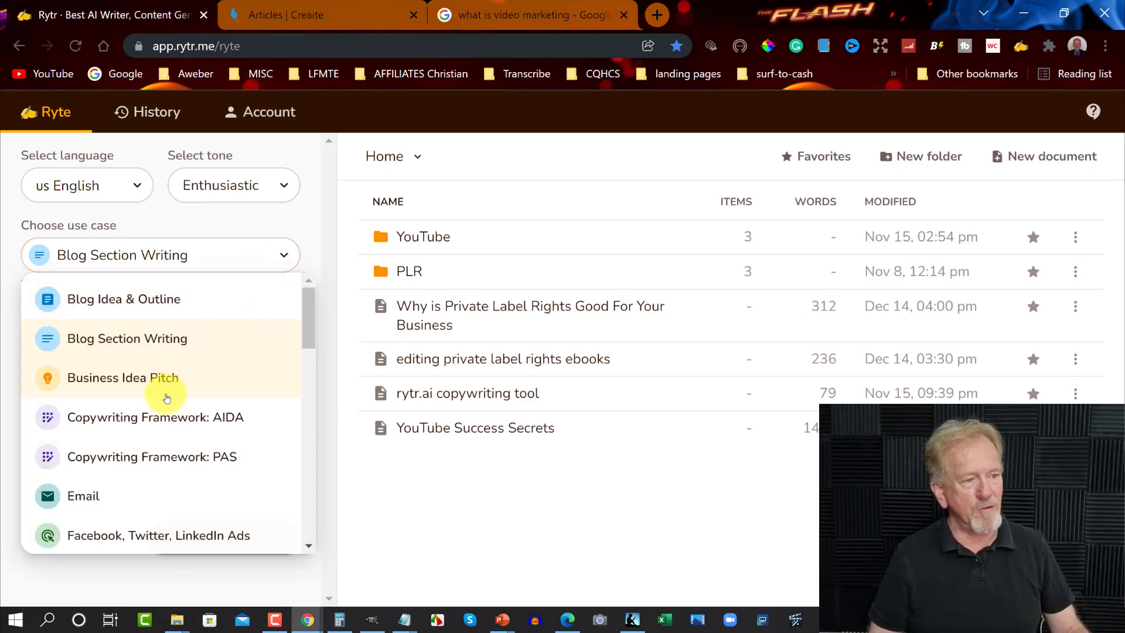
scroll(147, 415, "down", 2)
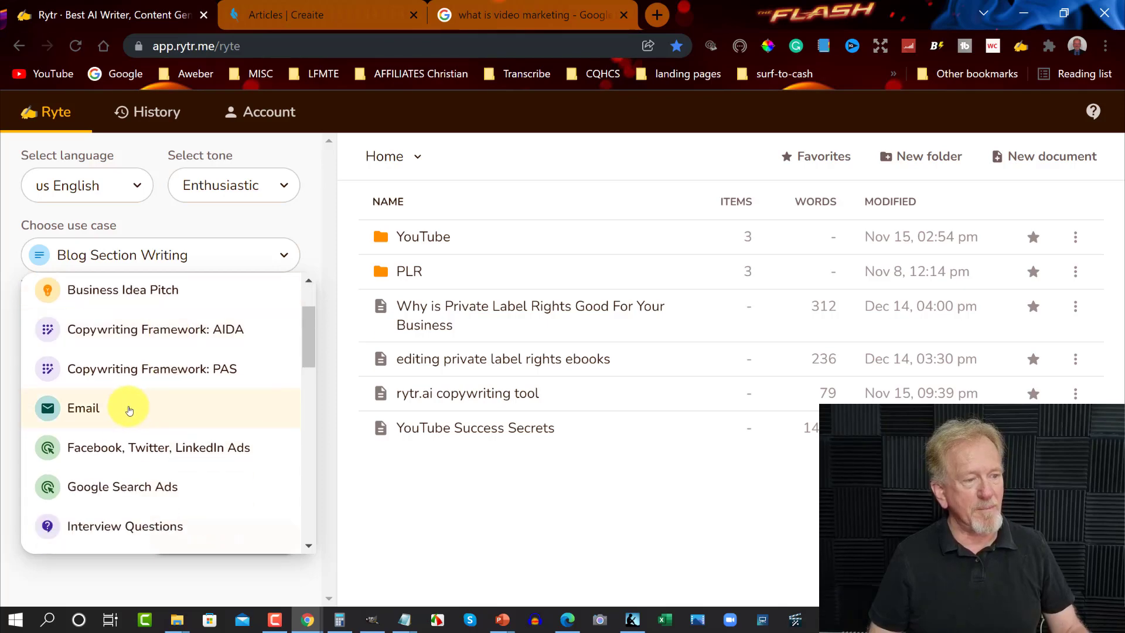
scroll(143, 443, "down", 2)
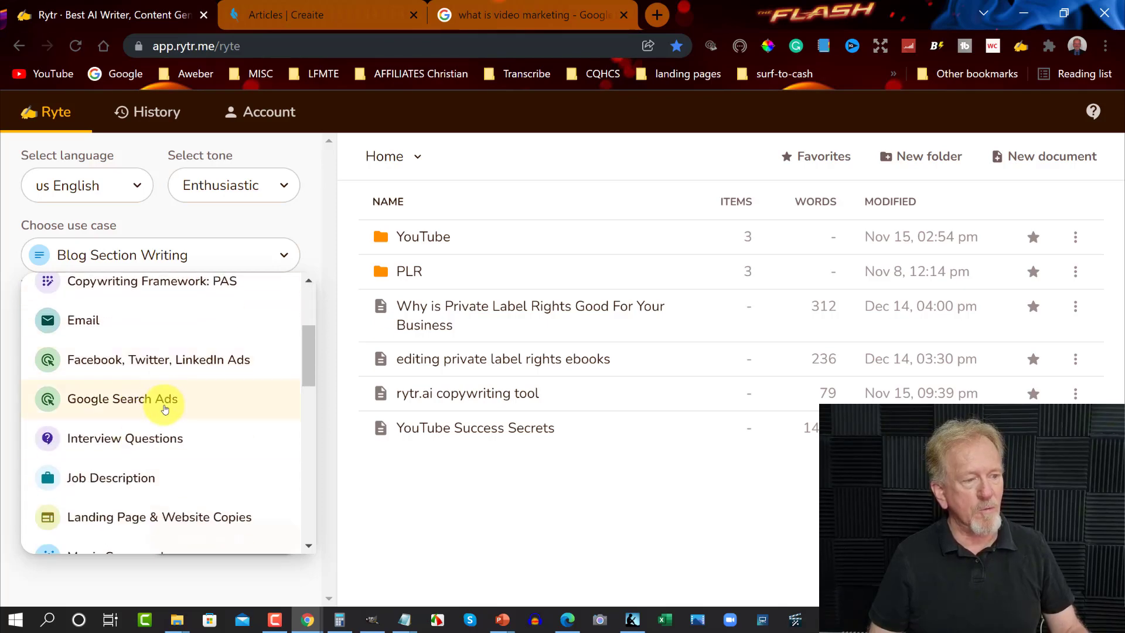
scroll(170, 442, "down", 2)
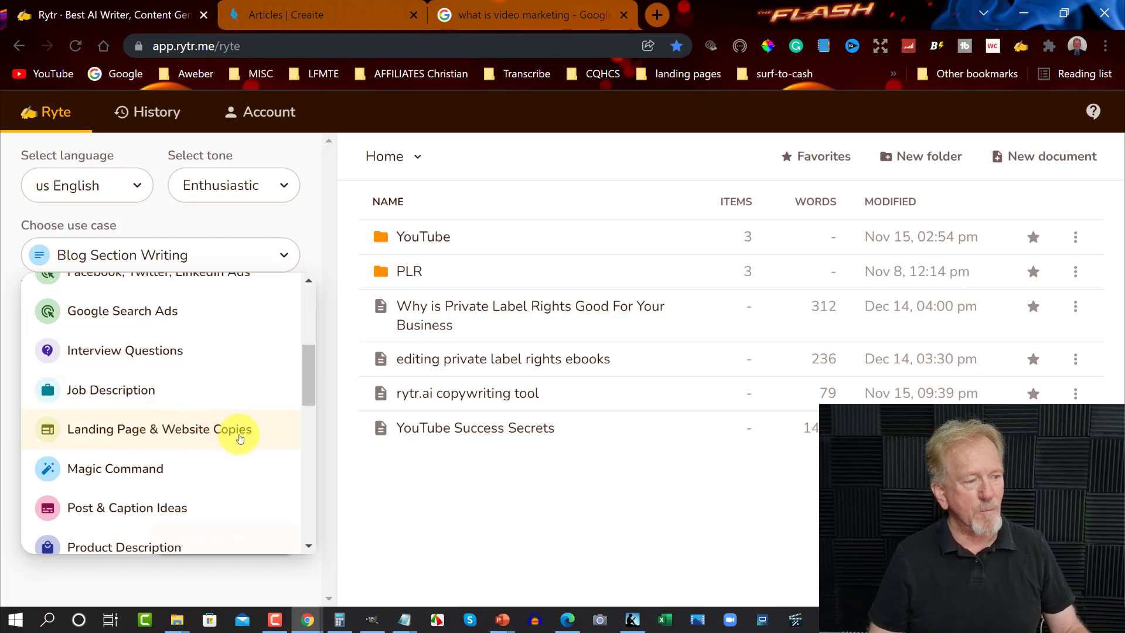
scroll(158, 437, "down", 2)
scroll(154, 392, "down", 2)
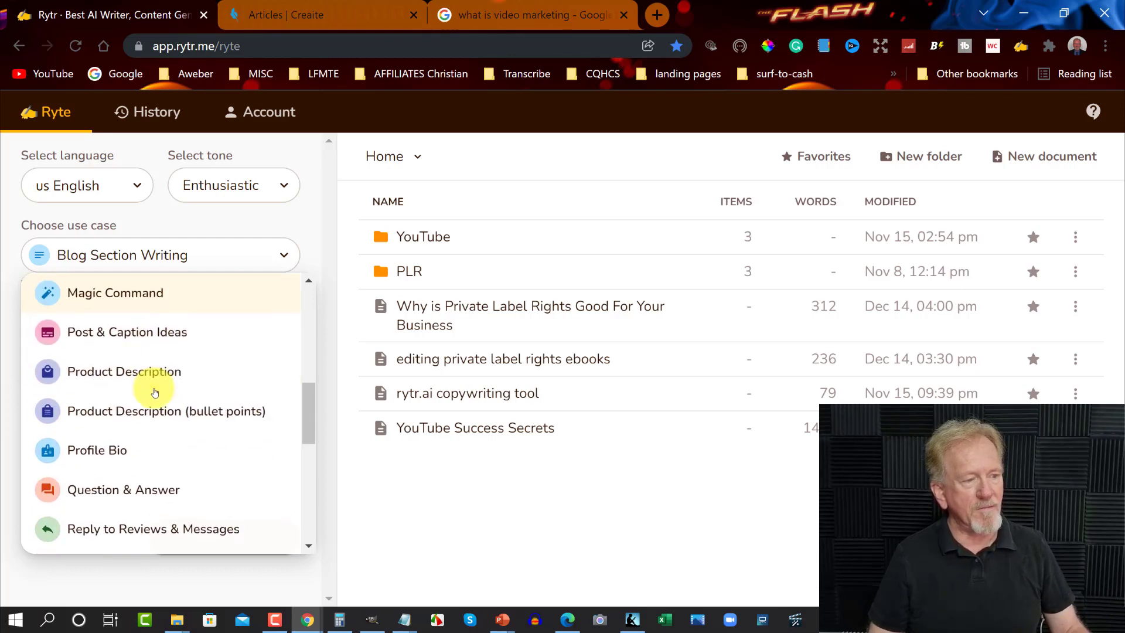
scroll(170, 399, "down", 2)
scroll(171, 400, "down", 5)
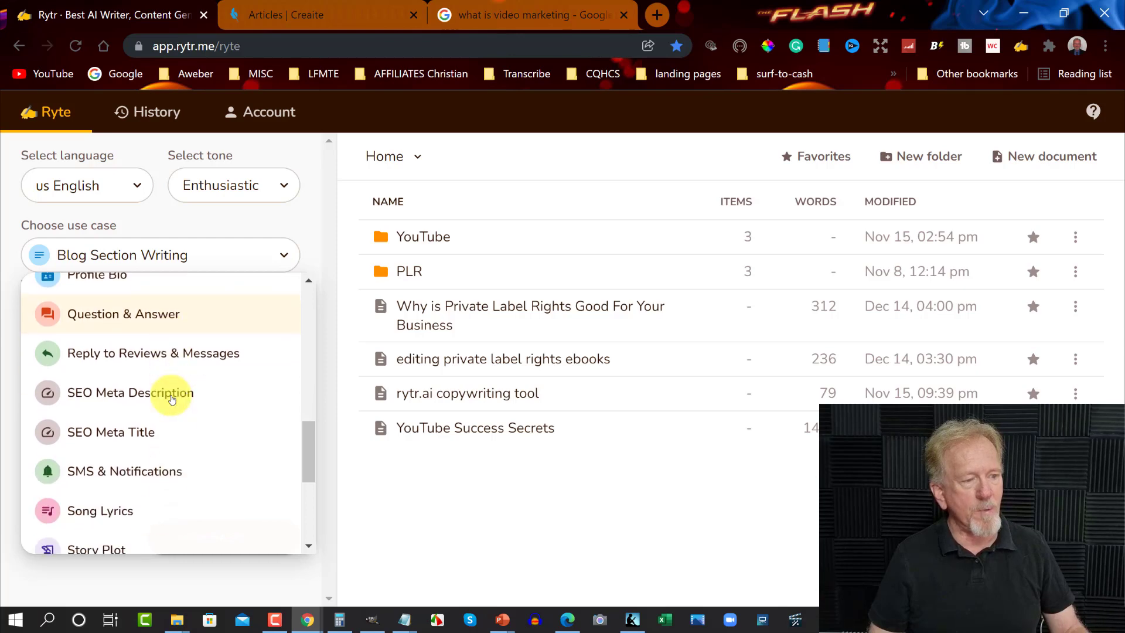
scroll(170, 398, "up", 6)
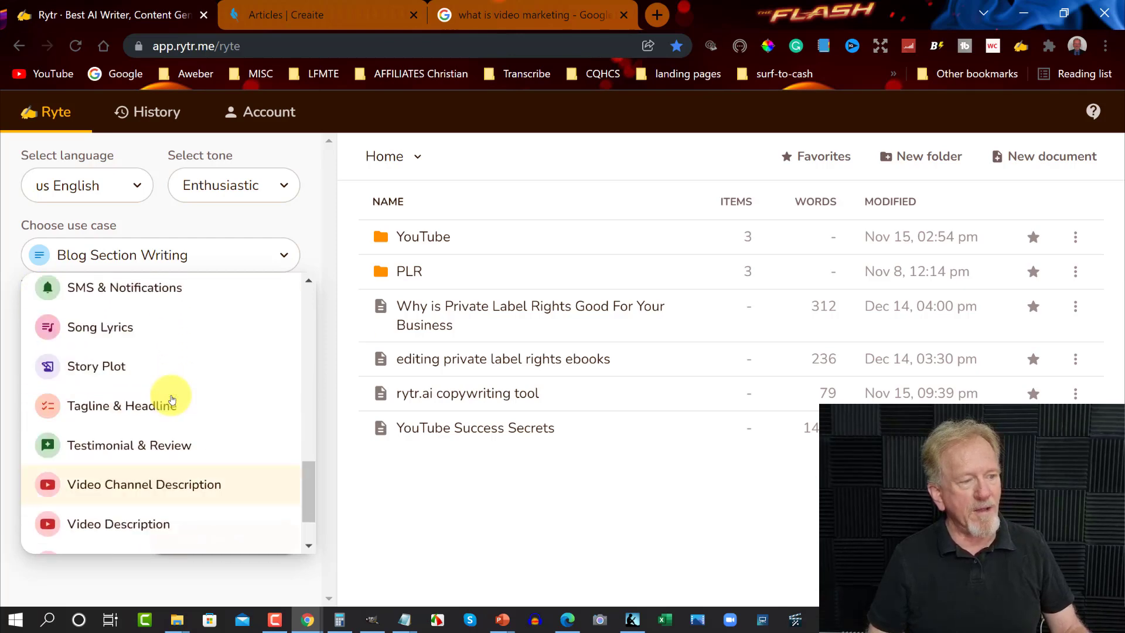
left_click(299, 15)
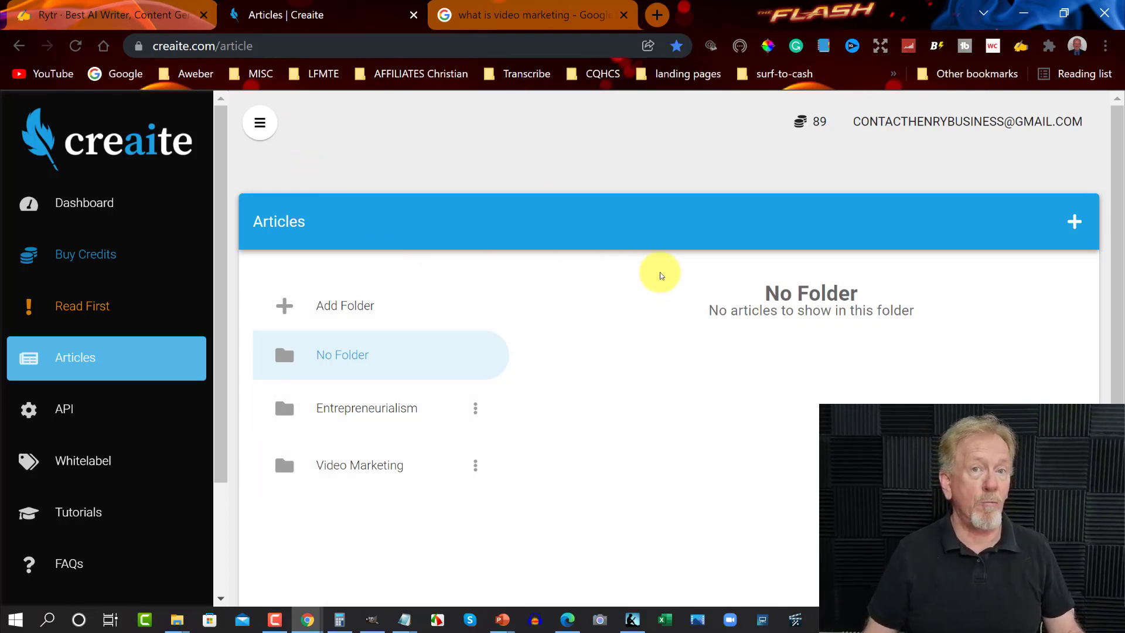
left_click(129, 15)
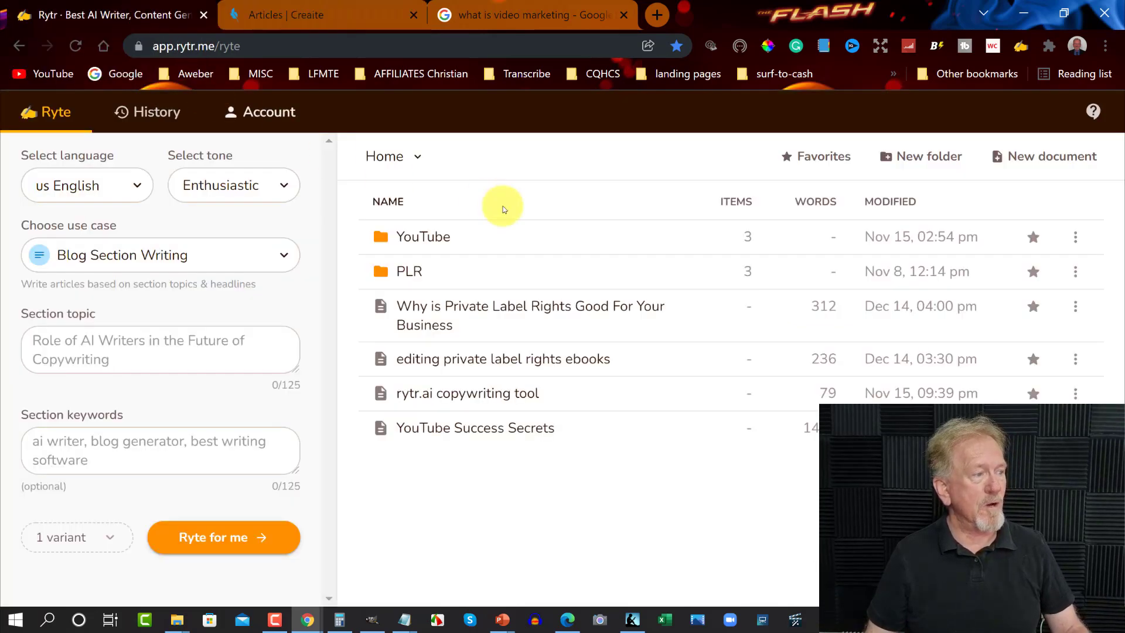
Paste the copied video marketing sentence as the section topic and check the full text
left_click(53, 343)
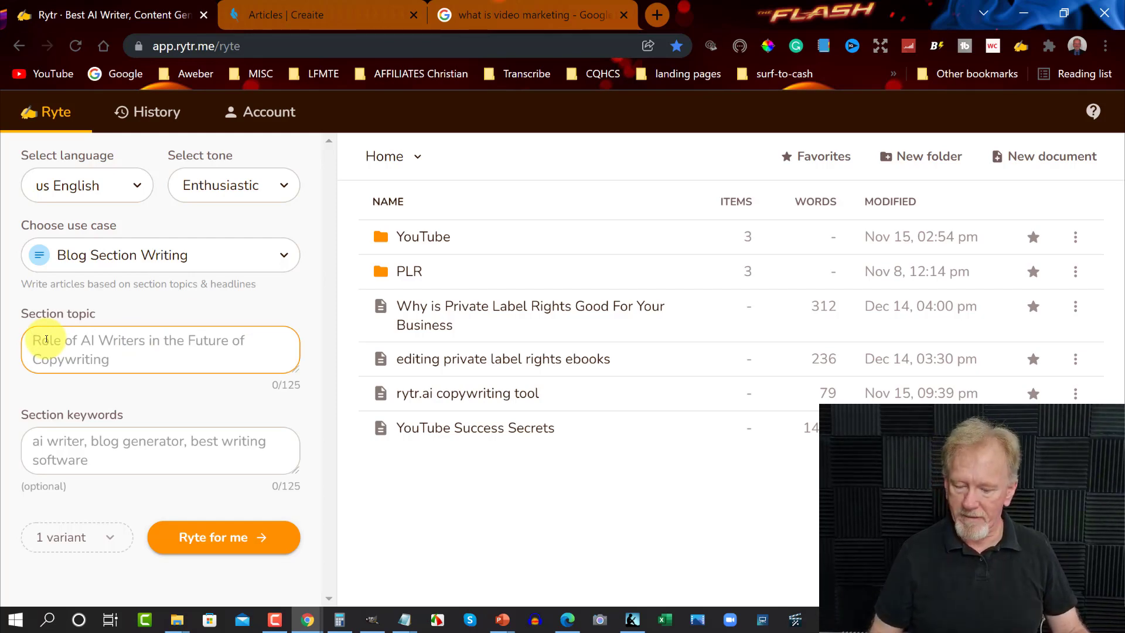
key("ctrl+v")
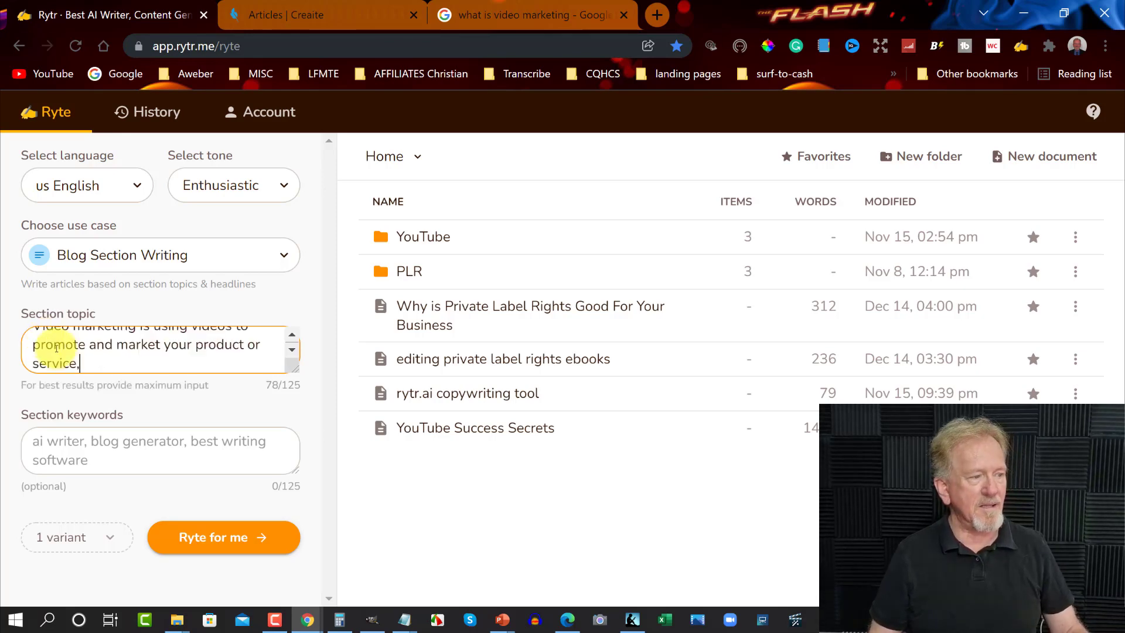
scroll(139, 358, "up", 1)
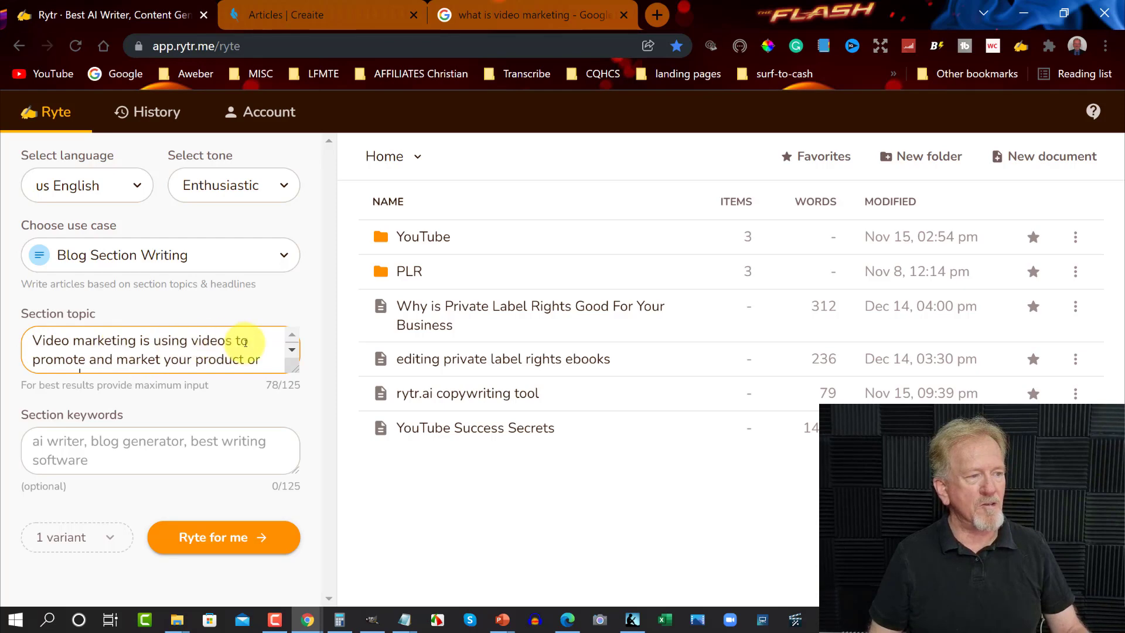
left_click(295, 351)
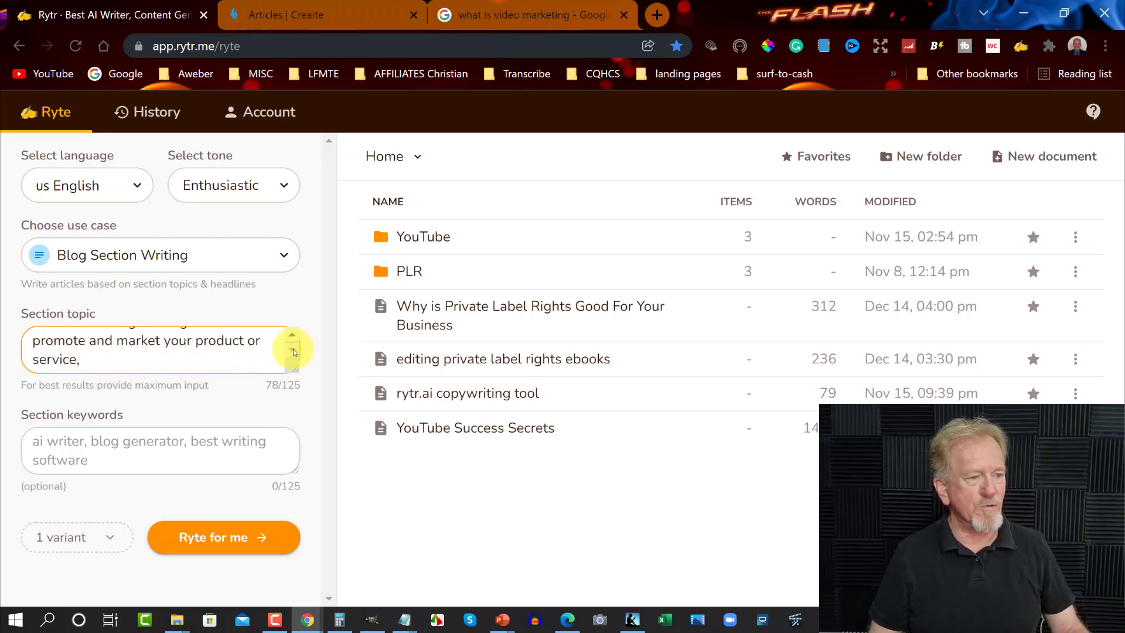
Enter "video marketing, product and services youtube," as the section keywords
left_click(41, 442)
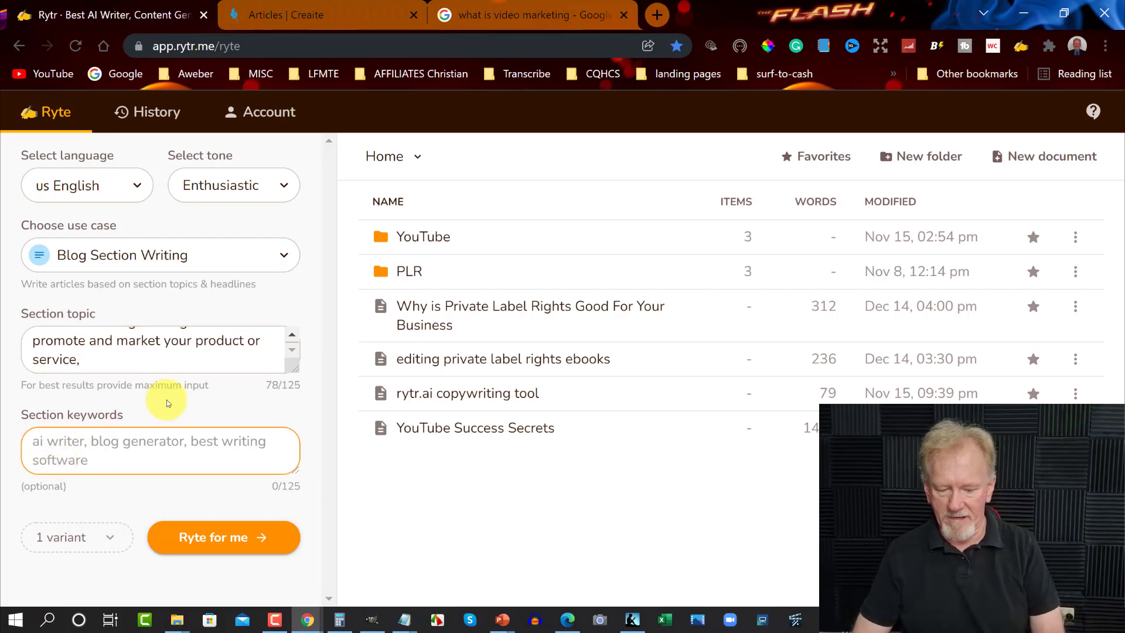
type("video marketing")
type(",")
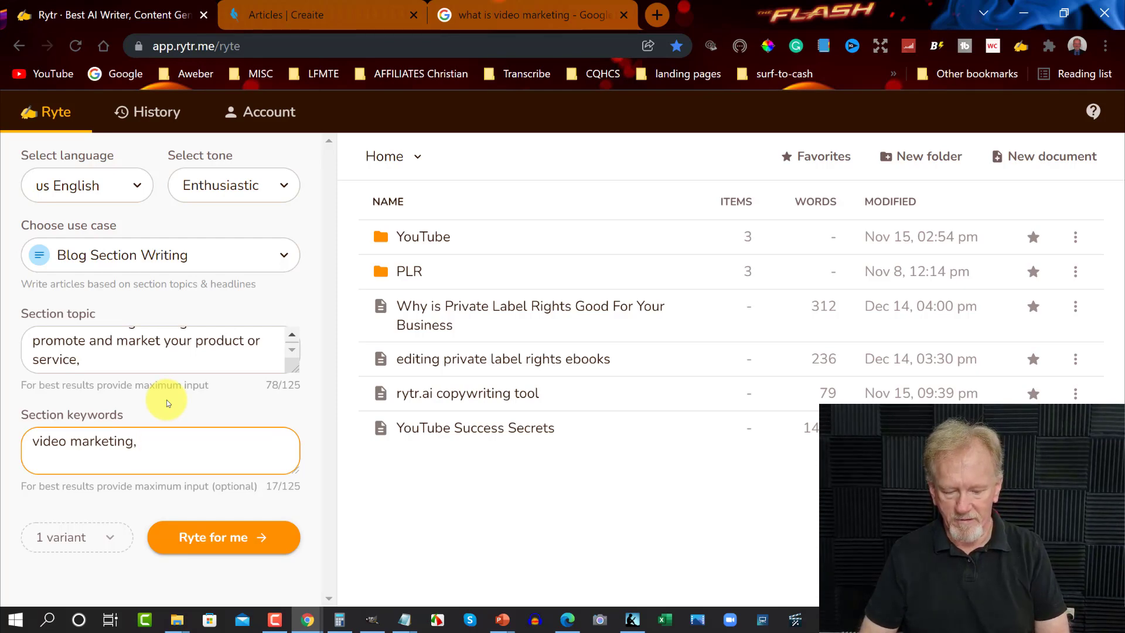
type(" product and services ")
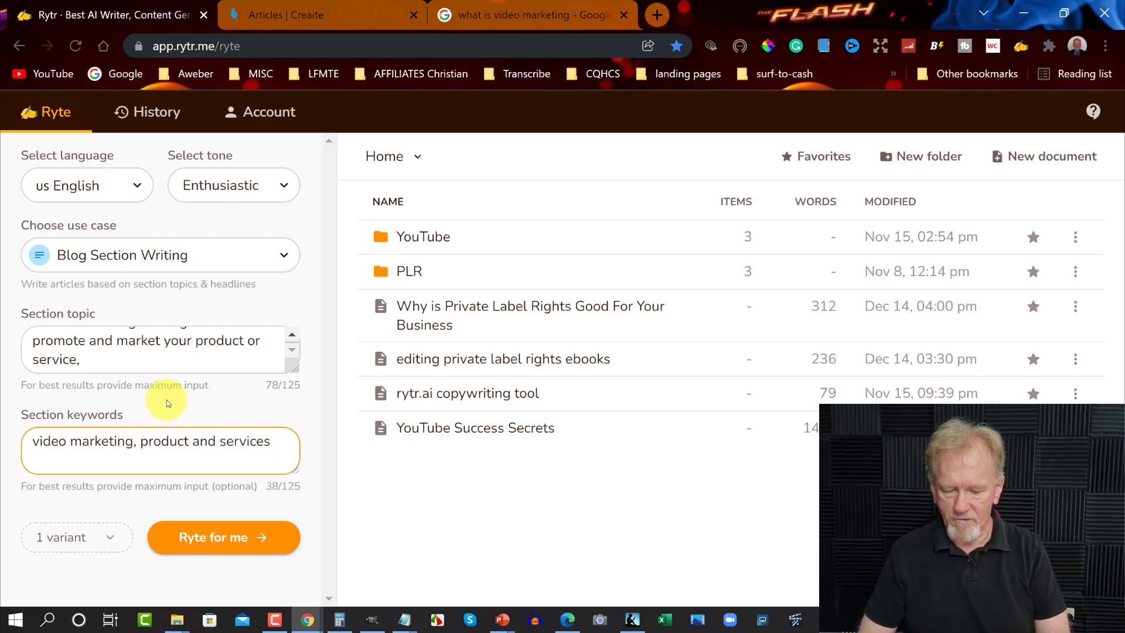
type("youtube,")
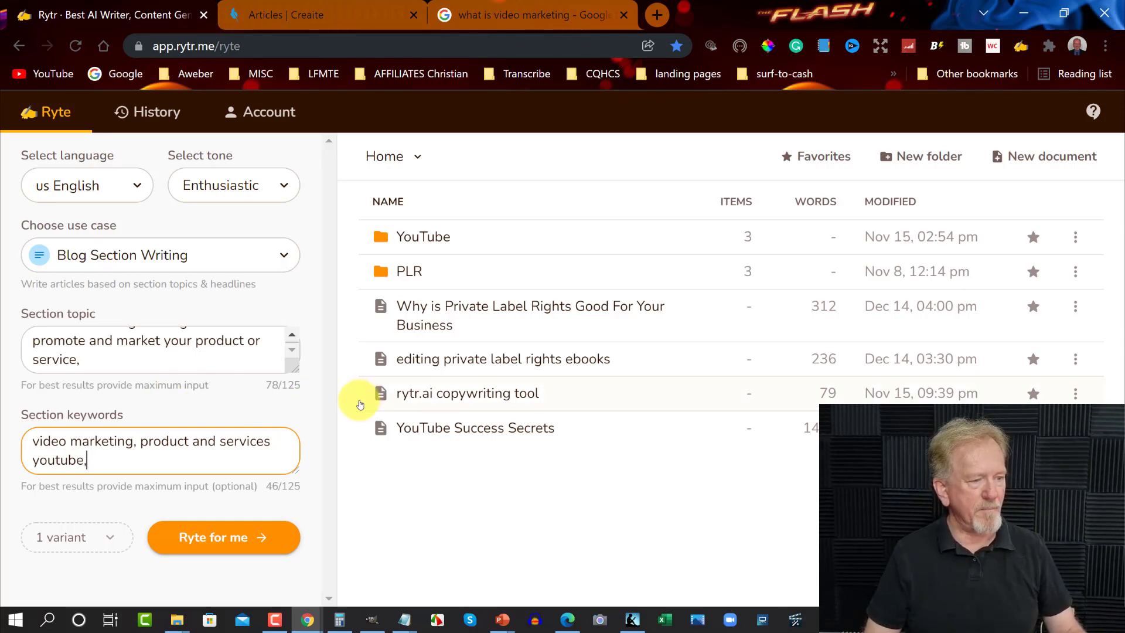
Glance at Creaite's Articles page, return to Rytr and view the available variant counts without changing the choice
left_click(321, 14)
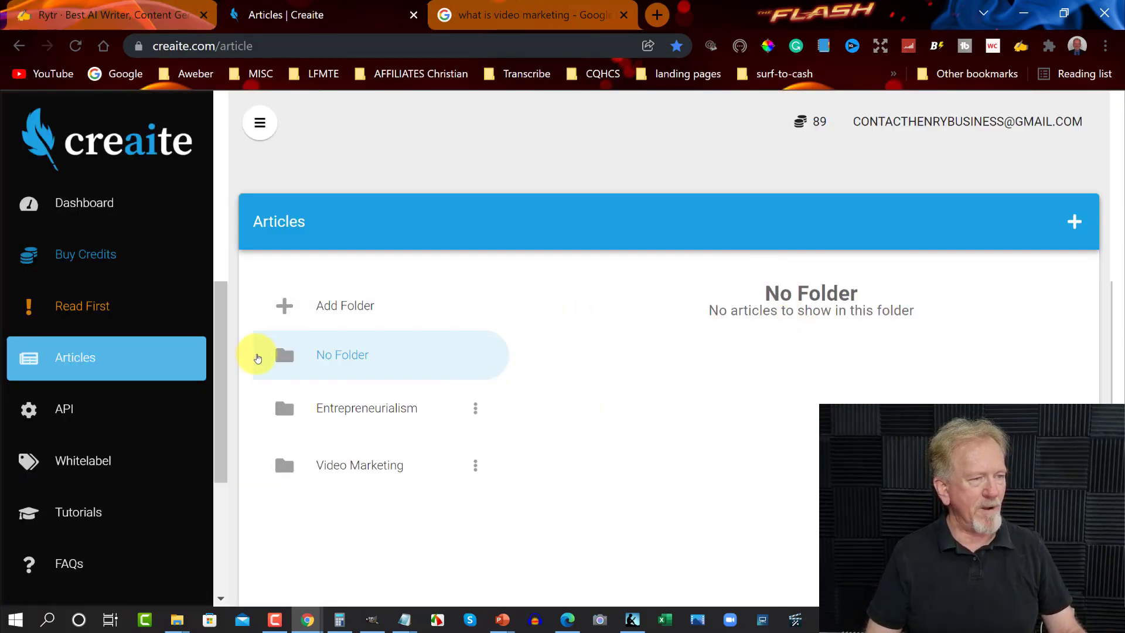
left_click(129, 14)
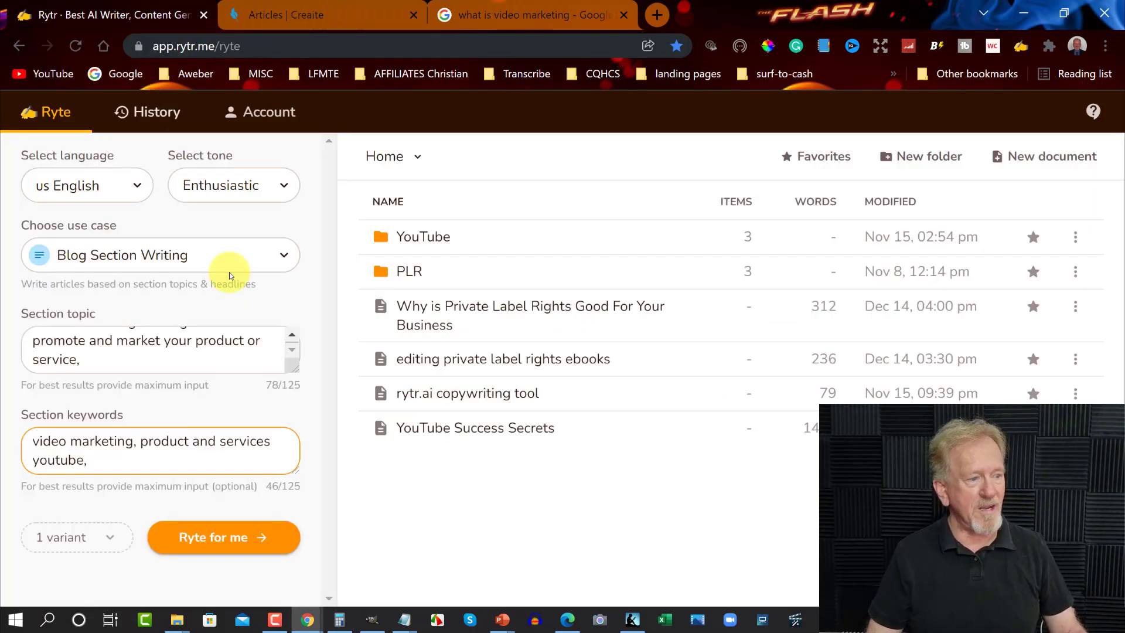
left_click(108, 536)
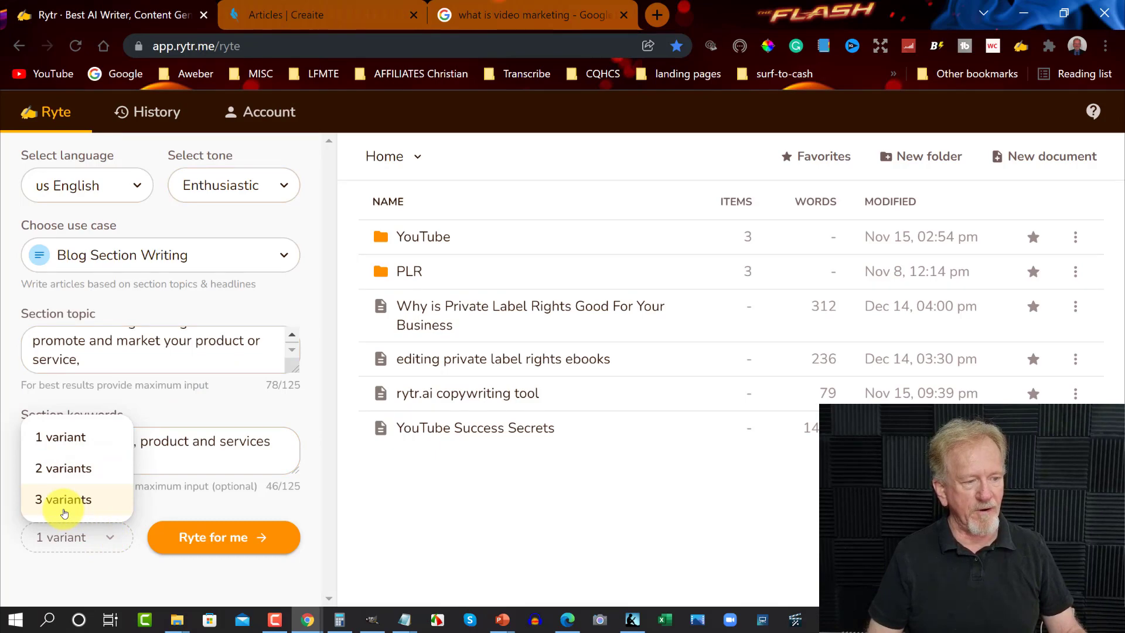
left_click(249, 511)
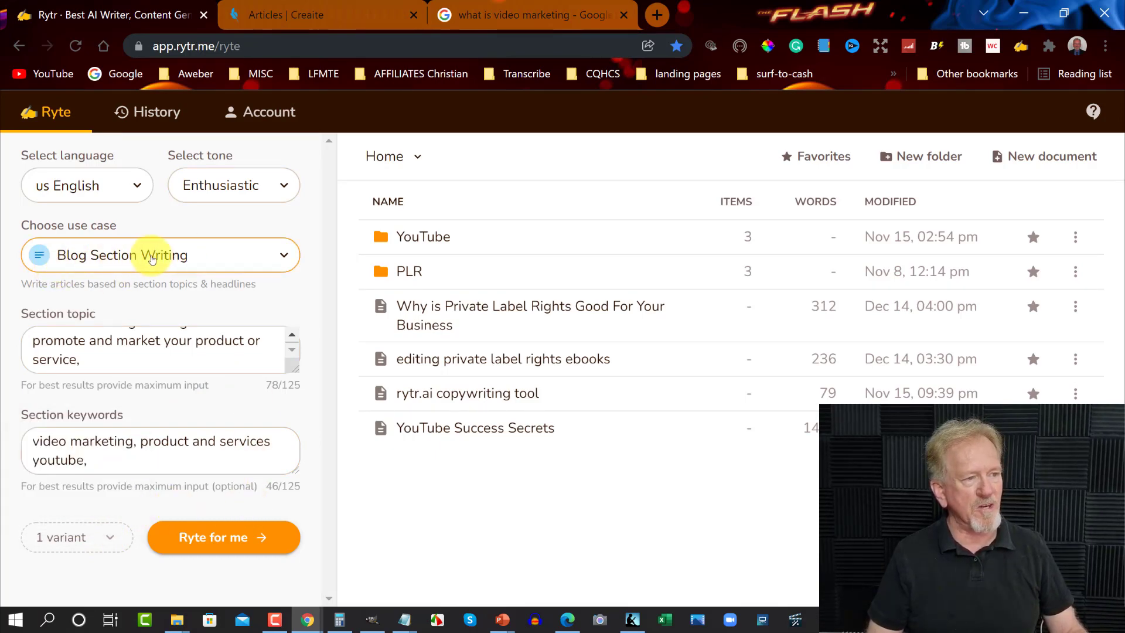
Set the tone to Informative and generate the blog section
left_click(285, 186)
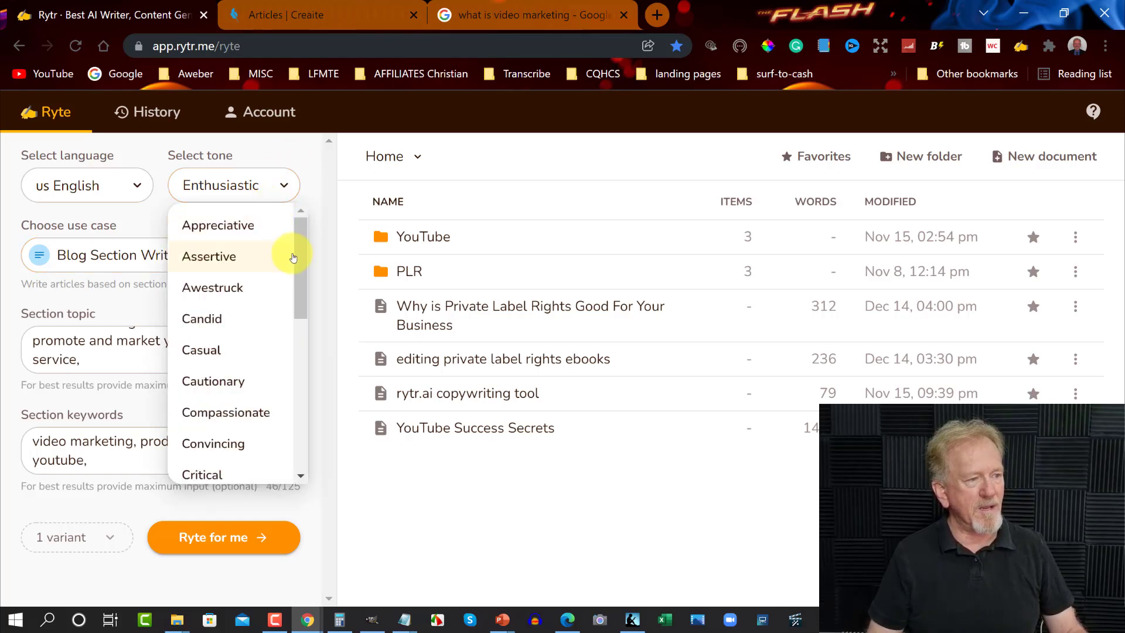
left_click_drag(298, 256, 284, 401)
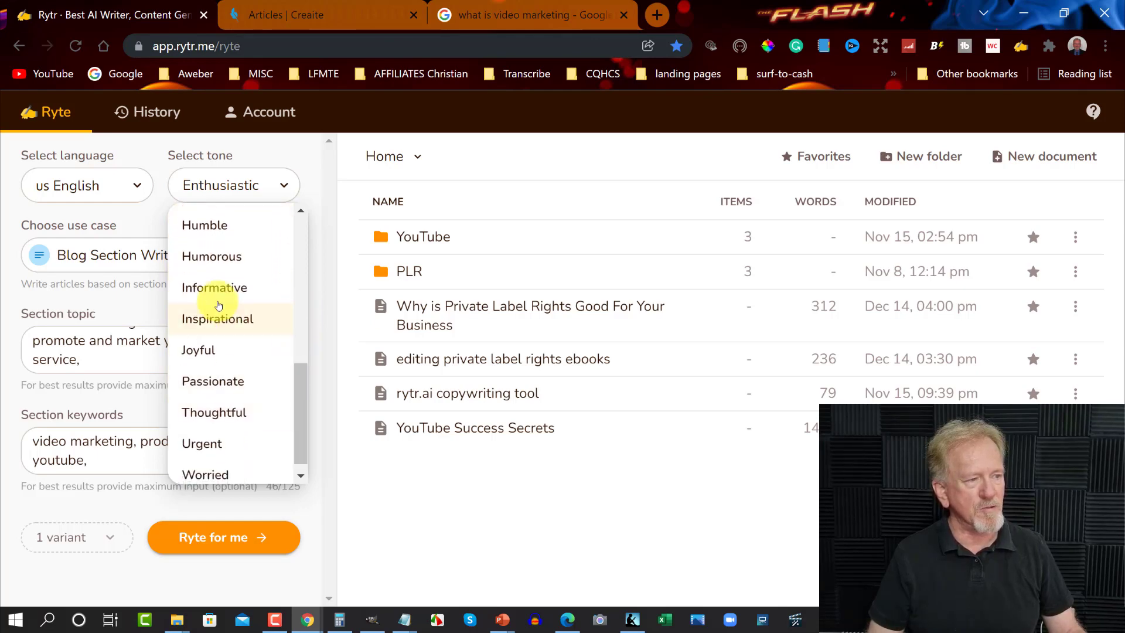
left_click(207, 289)
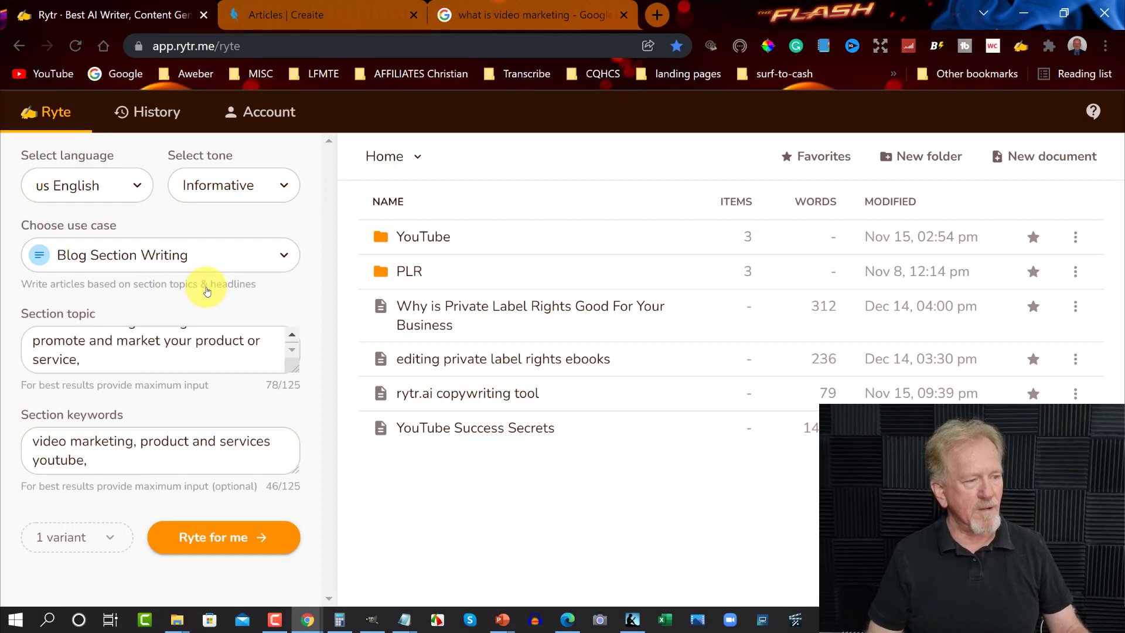
left_click(231, 538)
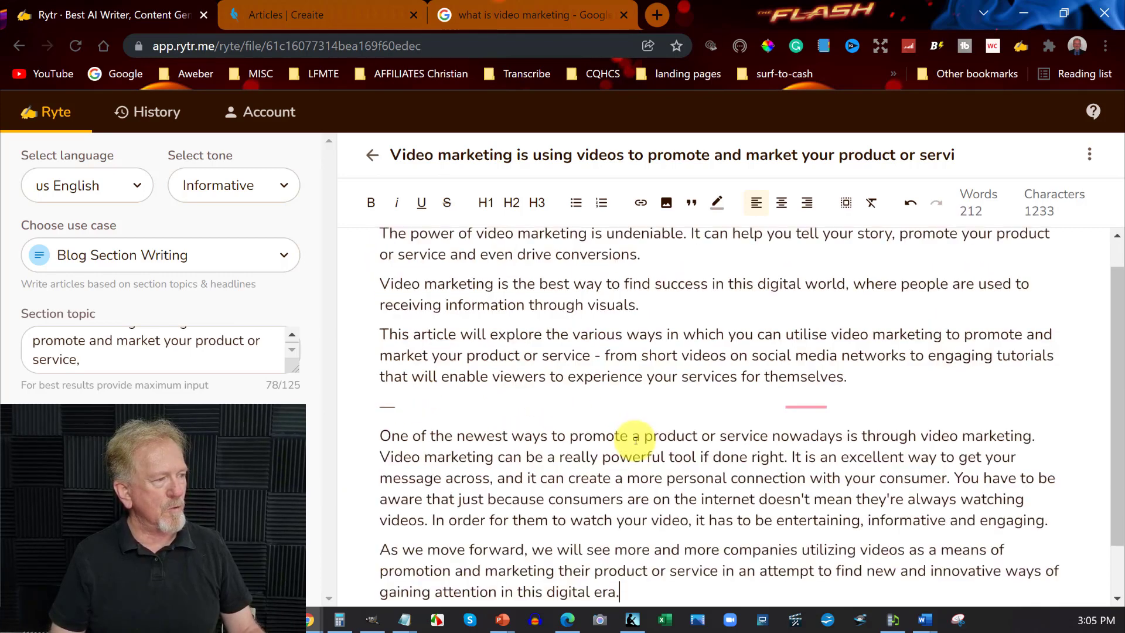
Review both generated variants and select the first two sentences of the second one to view the text refinement options
scroll(636, 440, "up", 1)
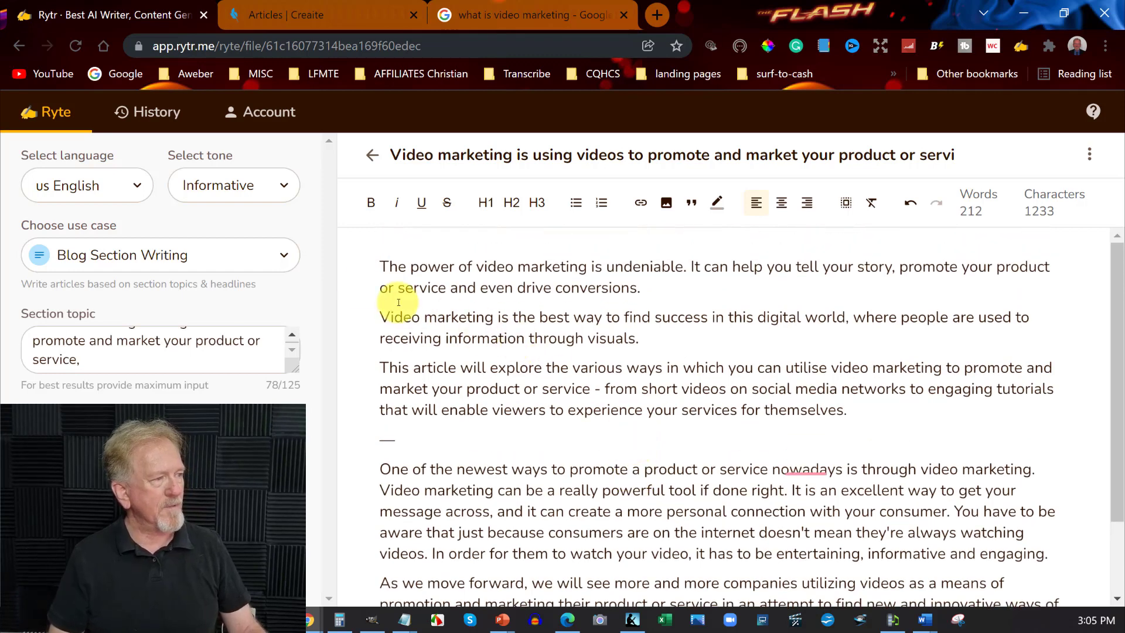
scroll(853, 339, "down", 2)
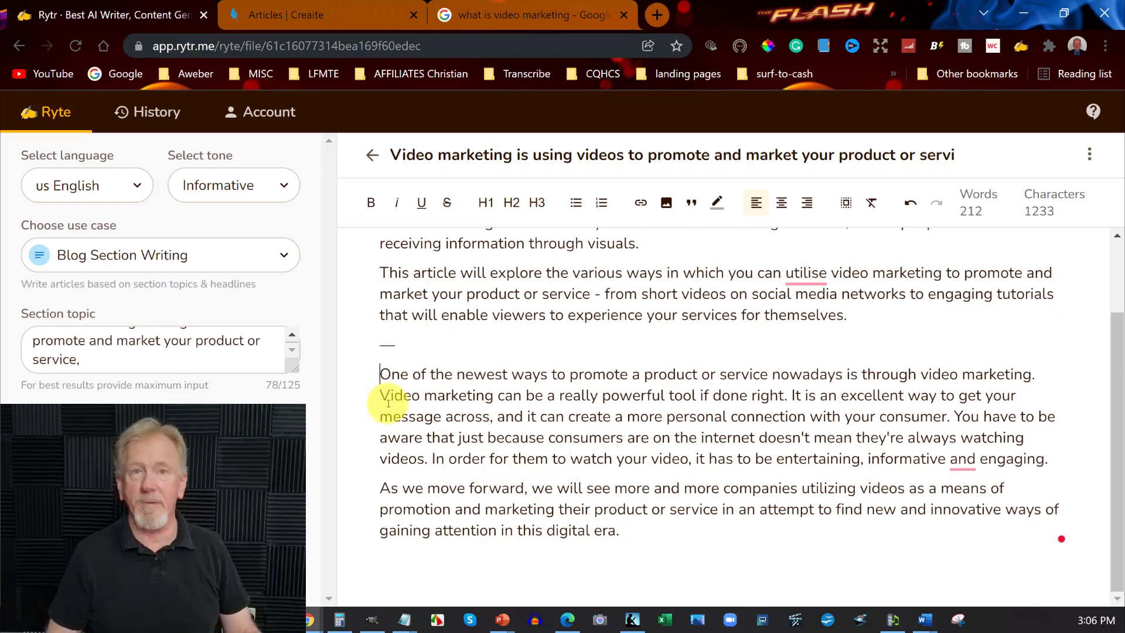
left_click_drag(381, 374, 793, 394)
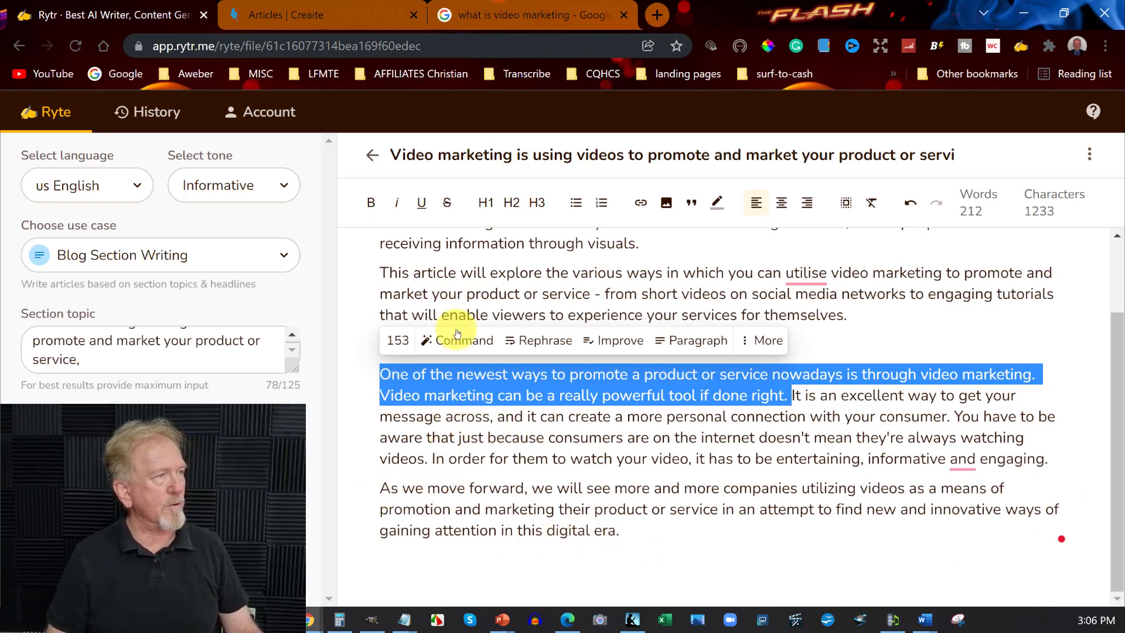
Switch to Creaite's Articles page and start a new article with the Standard type
left_click(321, 12)
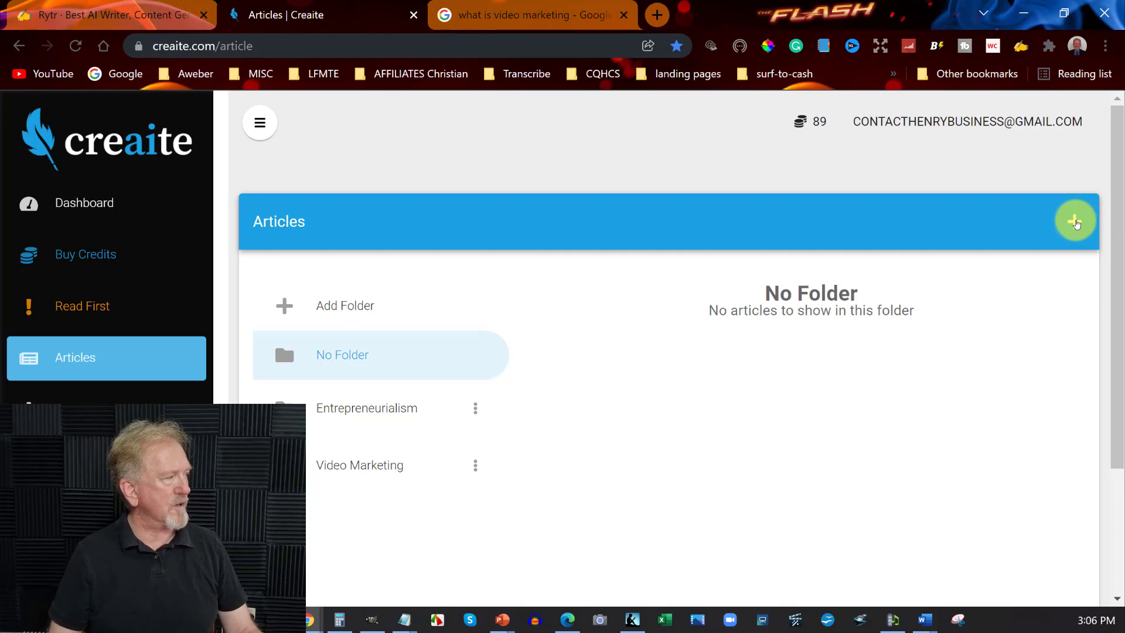
left_click(1076, 222)
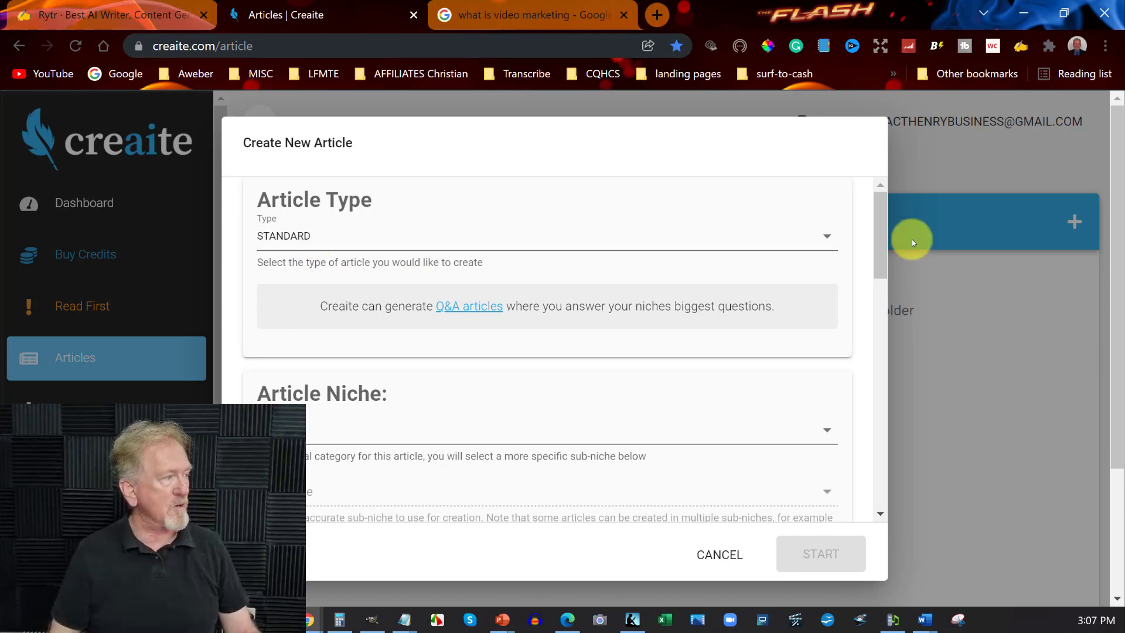
left_click(827, 241)
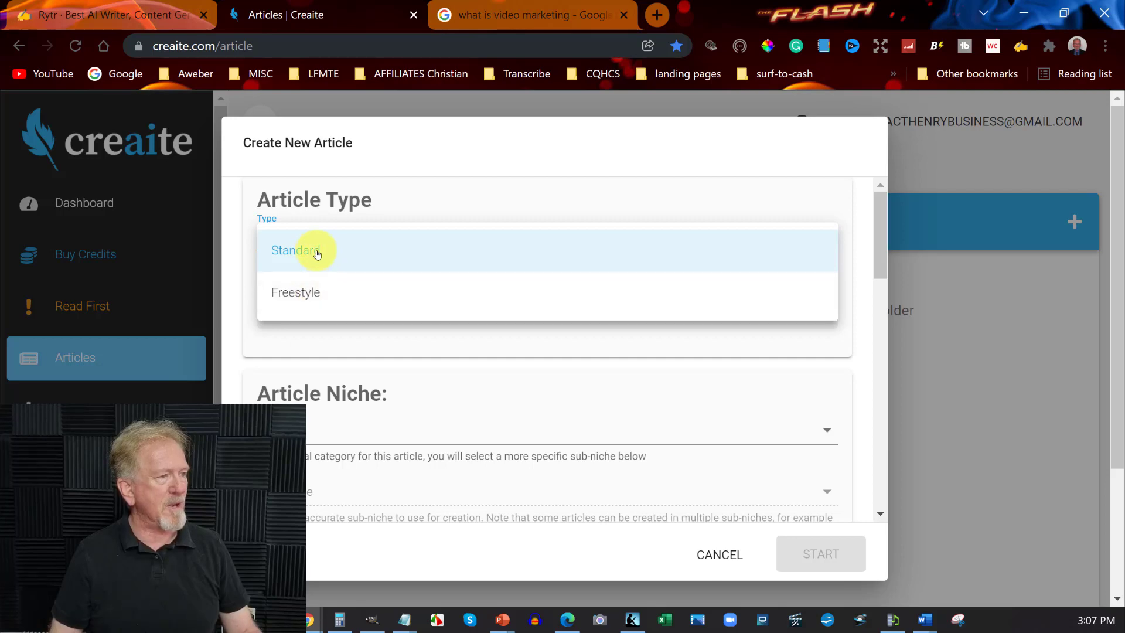
left_click(315, 253)
Set the article niche to Online Marketing and the sub-niche to Video Marketing
scroll(551, 240, "down", 3)
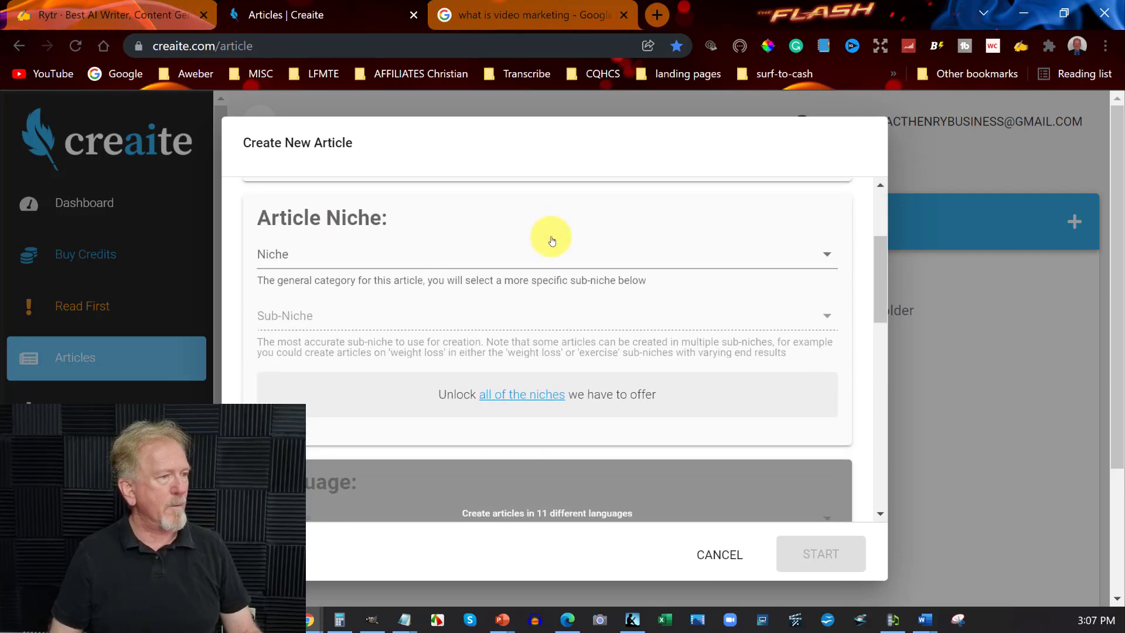
left_click(807, 252)
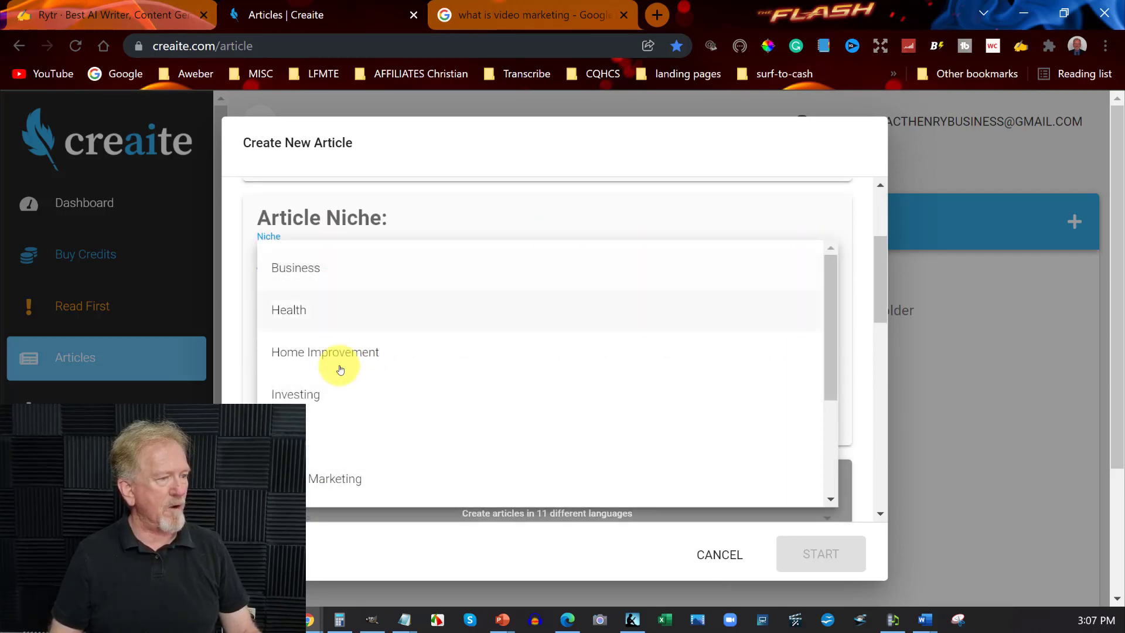
scroll(320, 351, "down", 1)
scroll(319, 352, "down", 1)
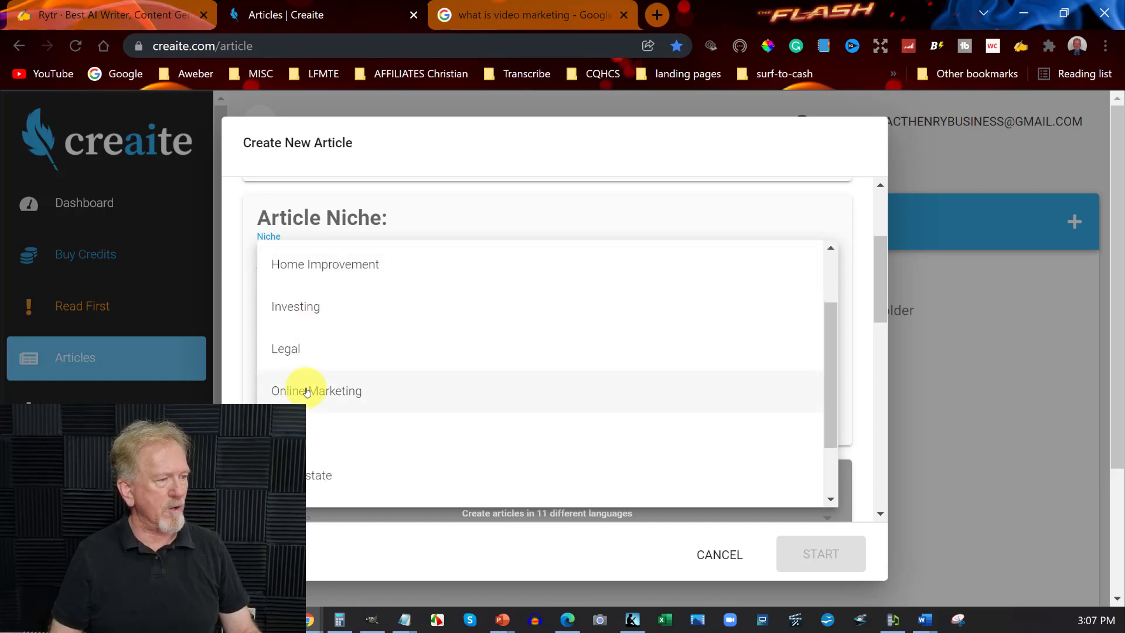
left_click(299, 389)
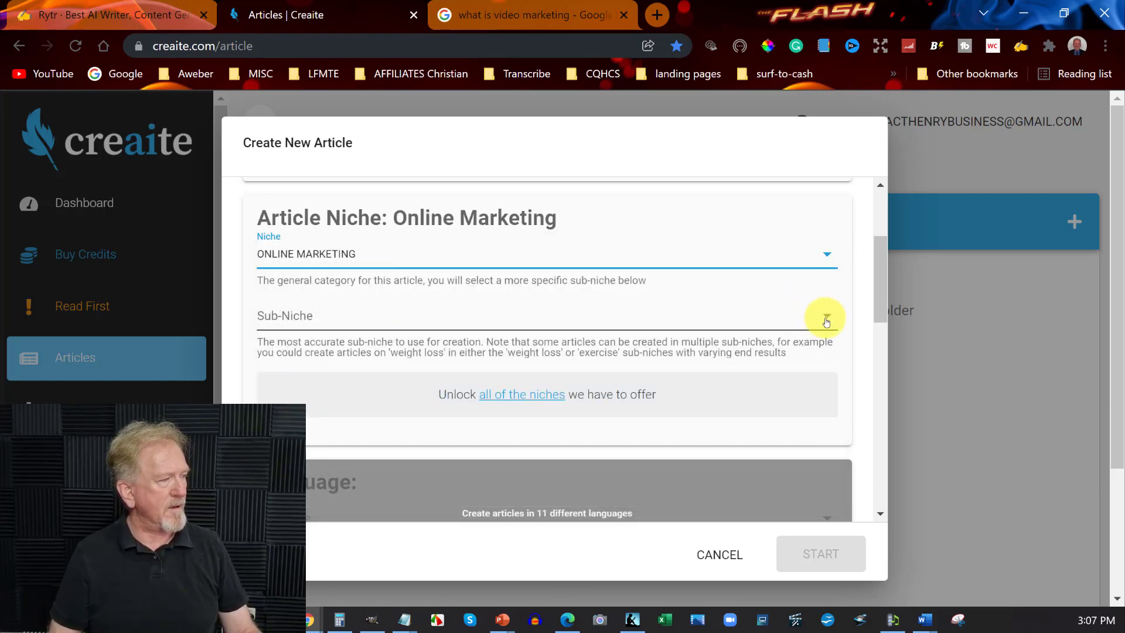
left_click(824, 314)
left_click(315, 498)
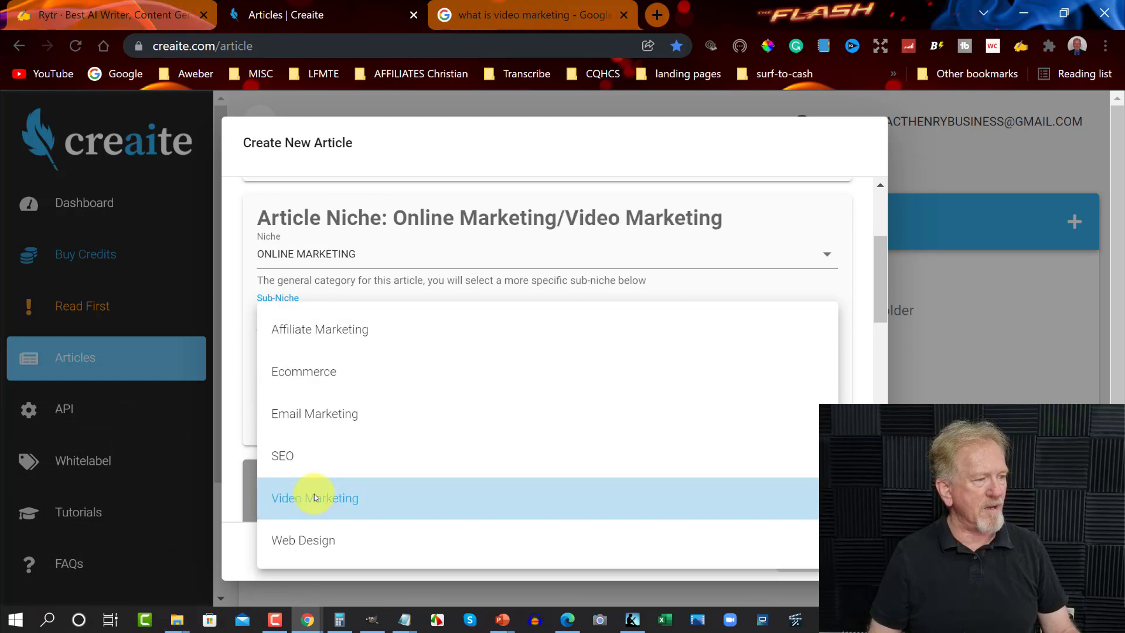
Set the article length to a minimum of 500 words
scroll(746, 299, "down", 10)
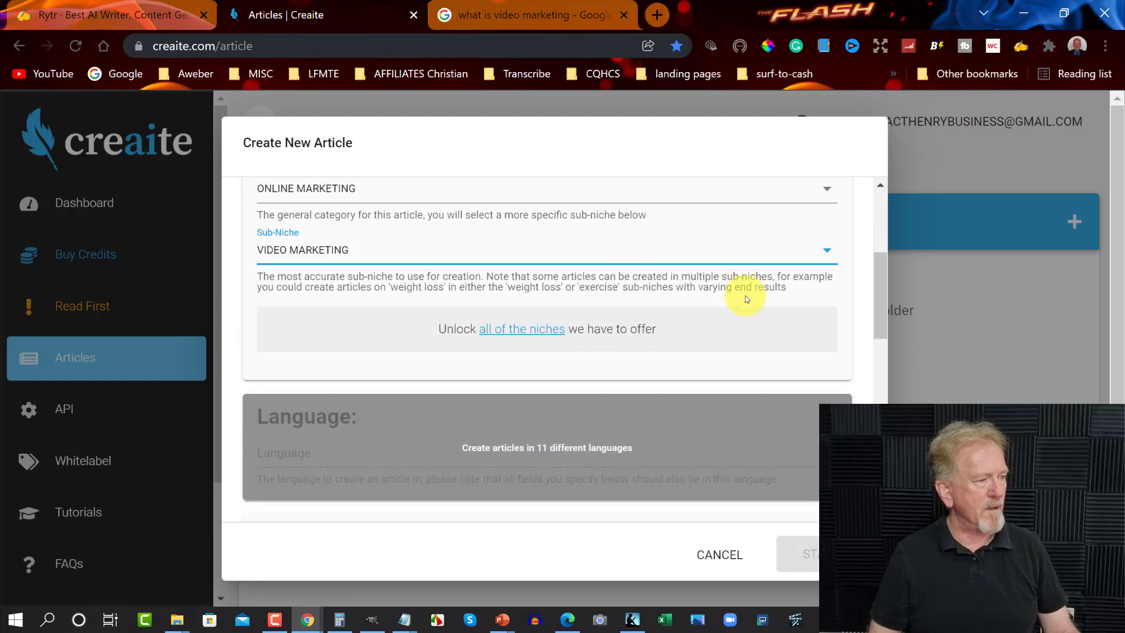
scroll(746, 299, "up", 5)
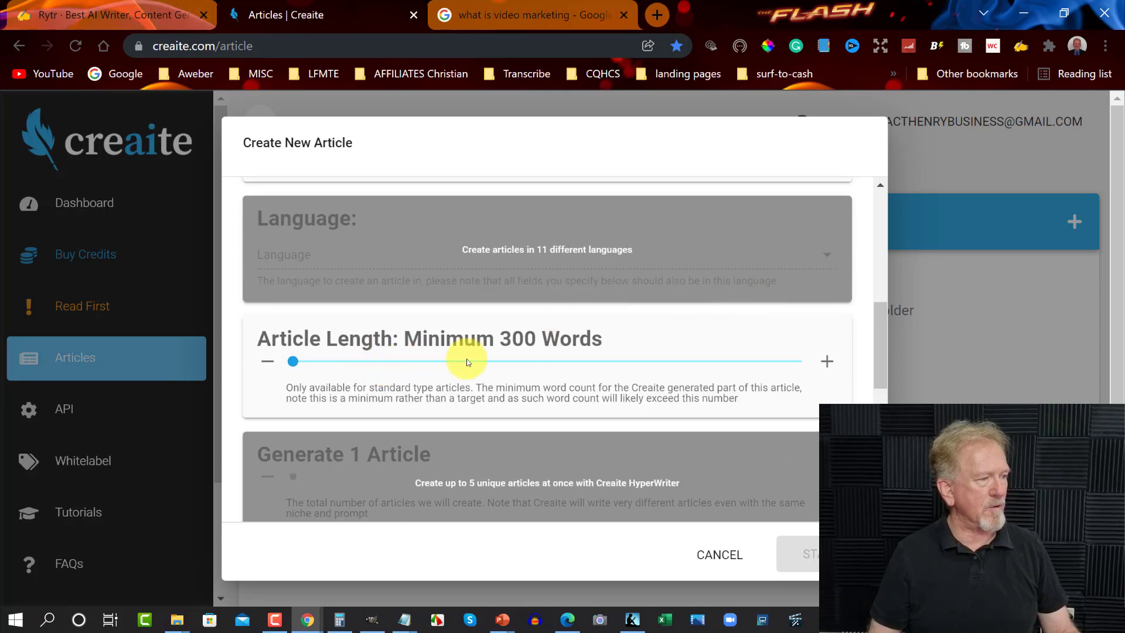
left_click(472, 363)
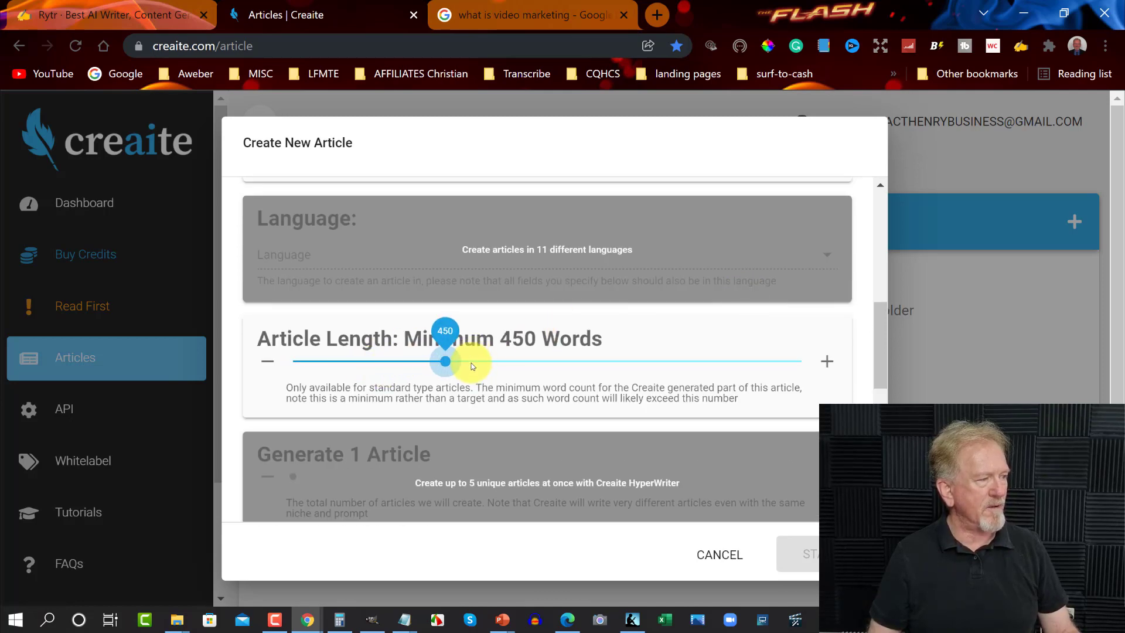
left_click_drag(448, 362, 509, 364)
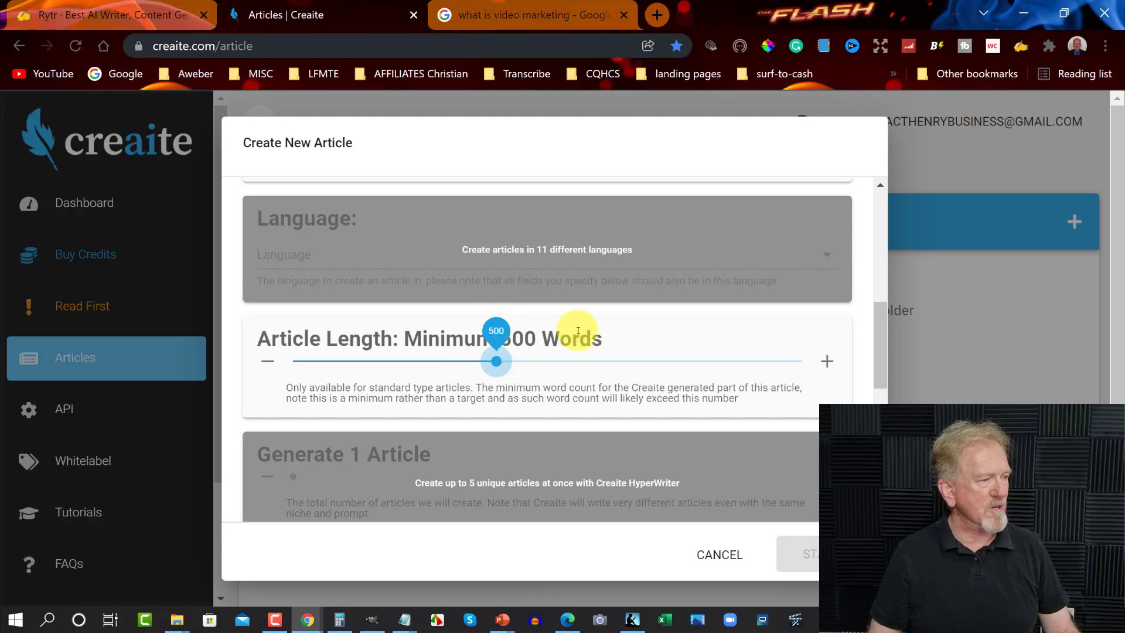
Enter "Video marketing is using videos to promote and market your product or service." as the starting prompt and start the article
scroll(578, 330, "down", 5)
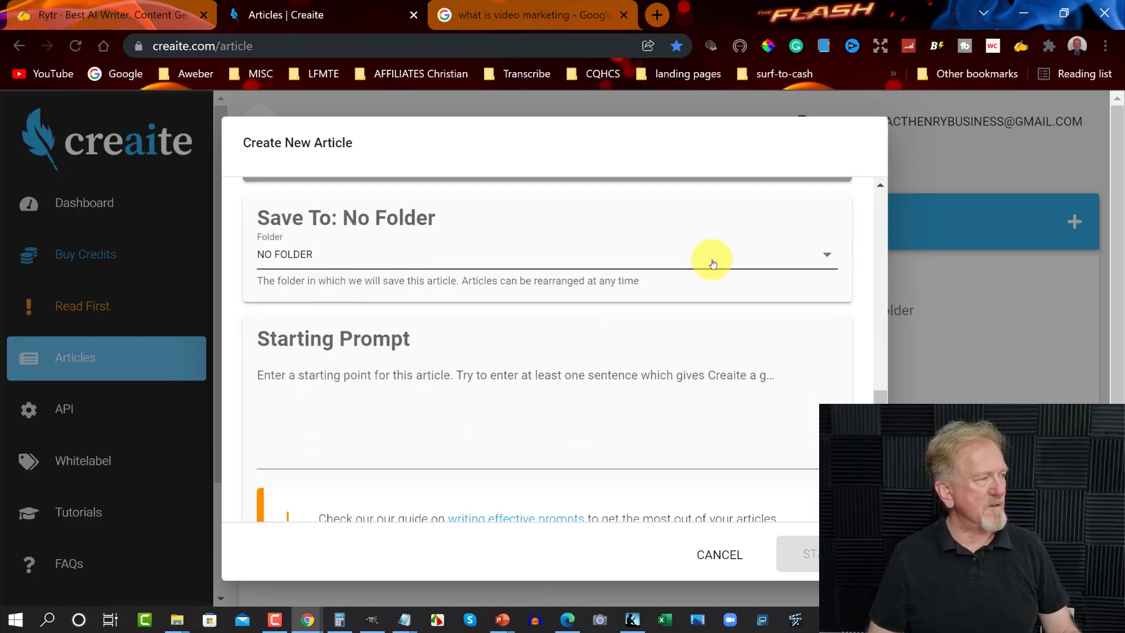
left_click(287, 375)
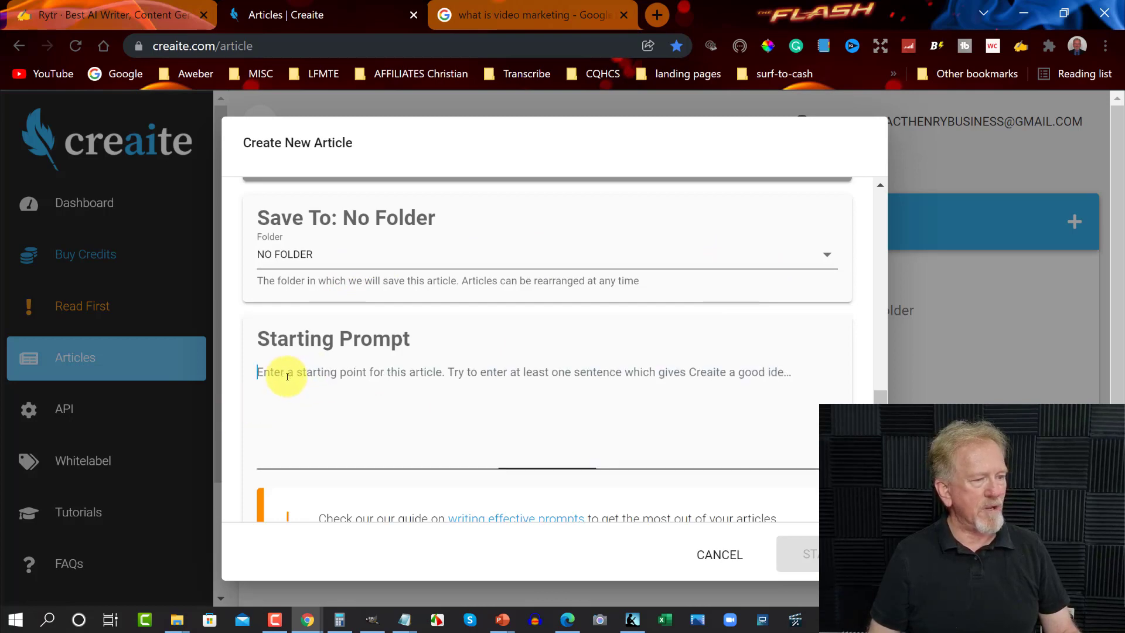
type("Video marketing is using videos to promote and market your product or service,")
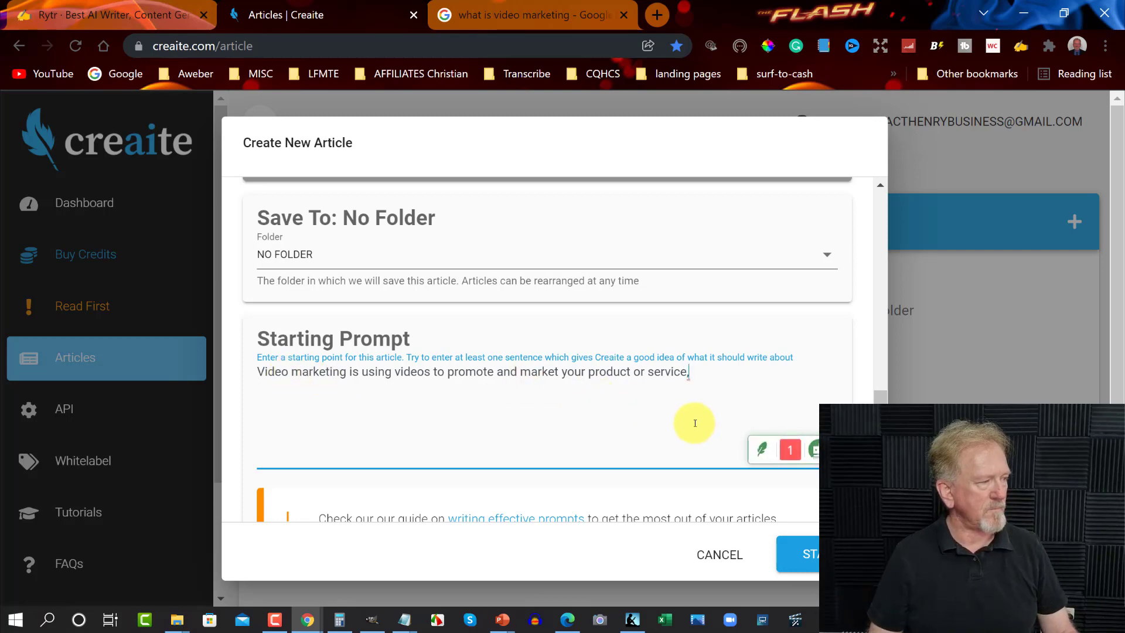
key("BackSpace")
type(".")
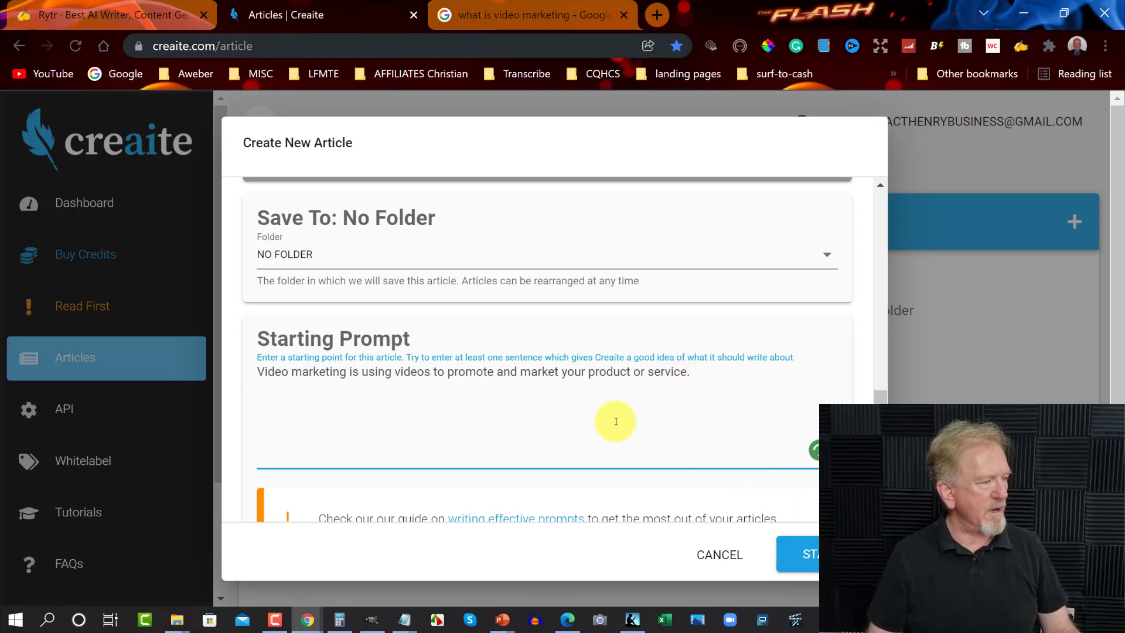
scroll(613, 422, "down", 2)
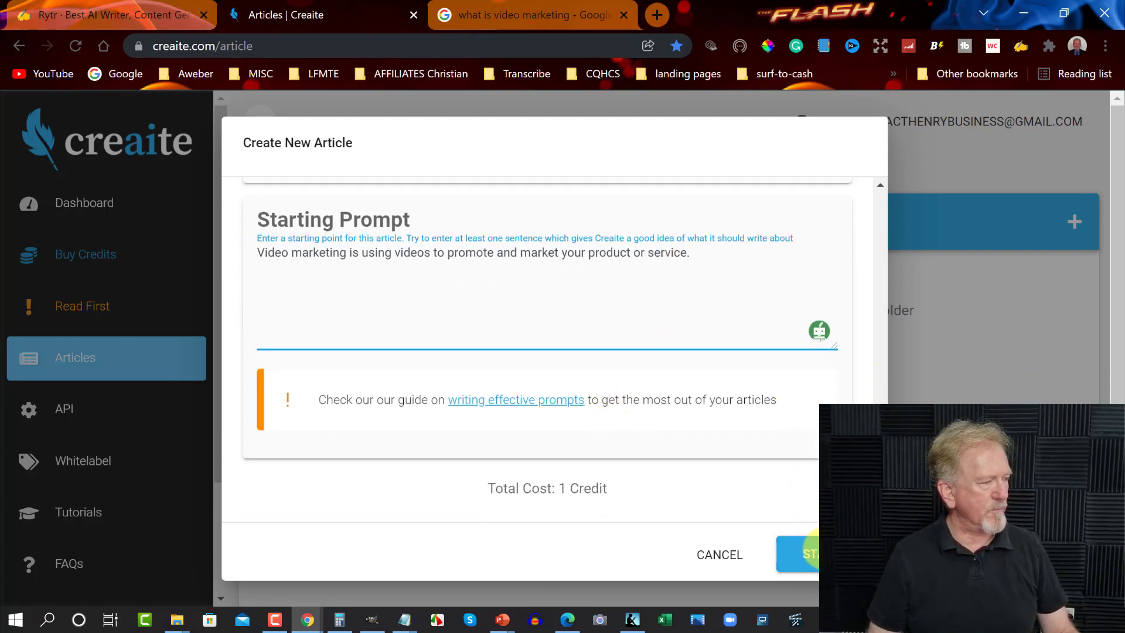
left_click(810, 552)
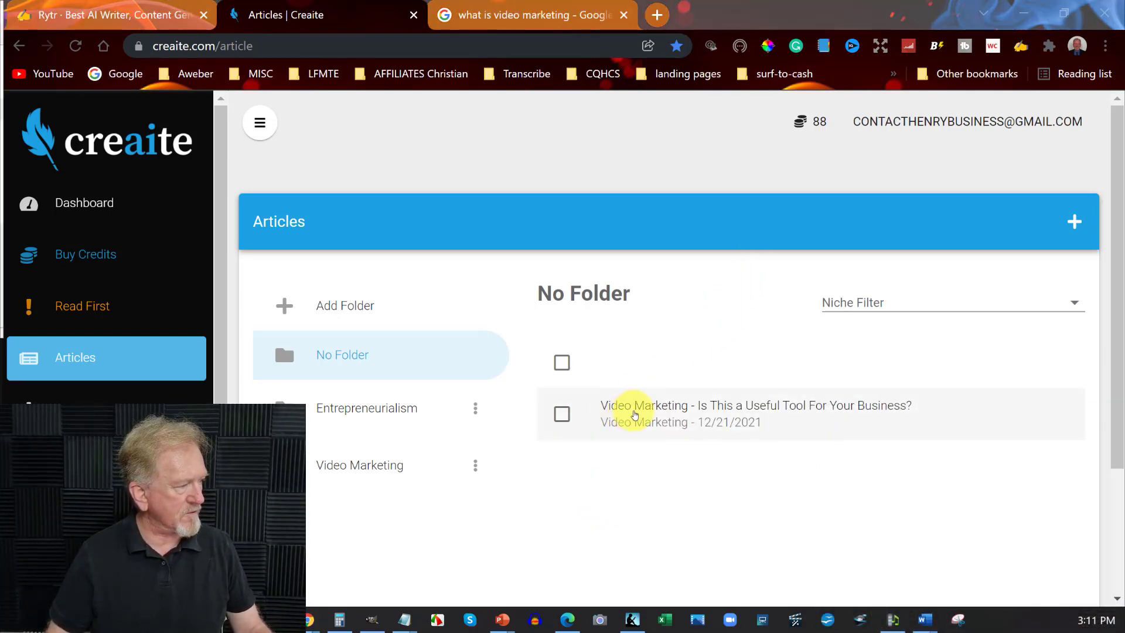
Open the generated video marketing article and compare its opening sentence with the highlighted definition in the Google results
left_click(634, 414)
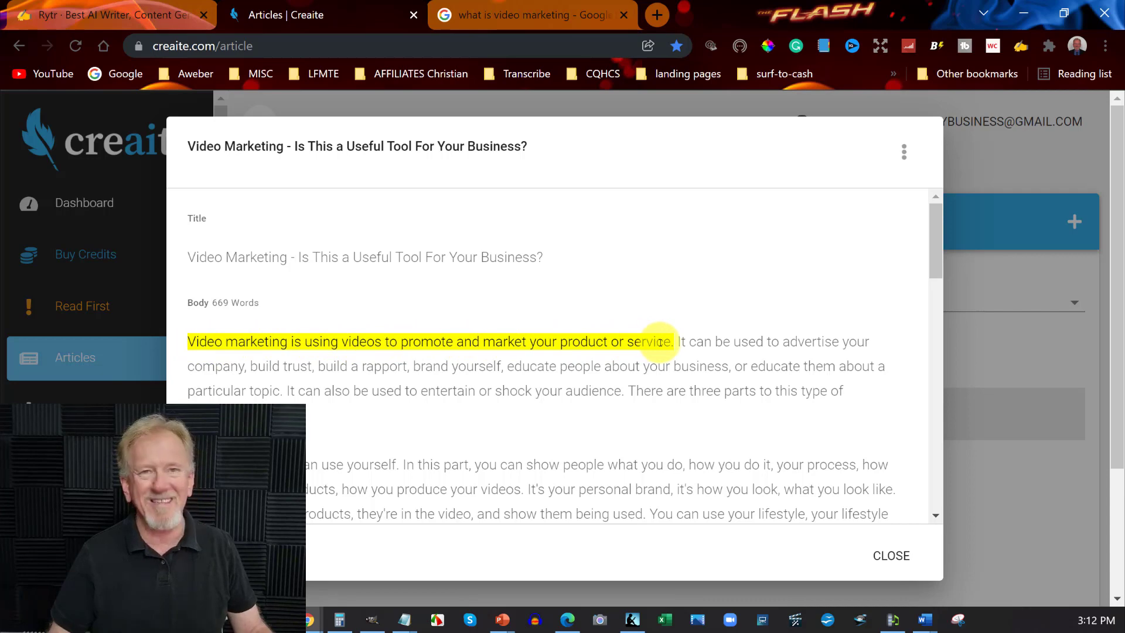
left_click(535, 16)
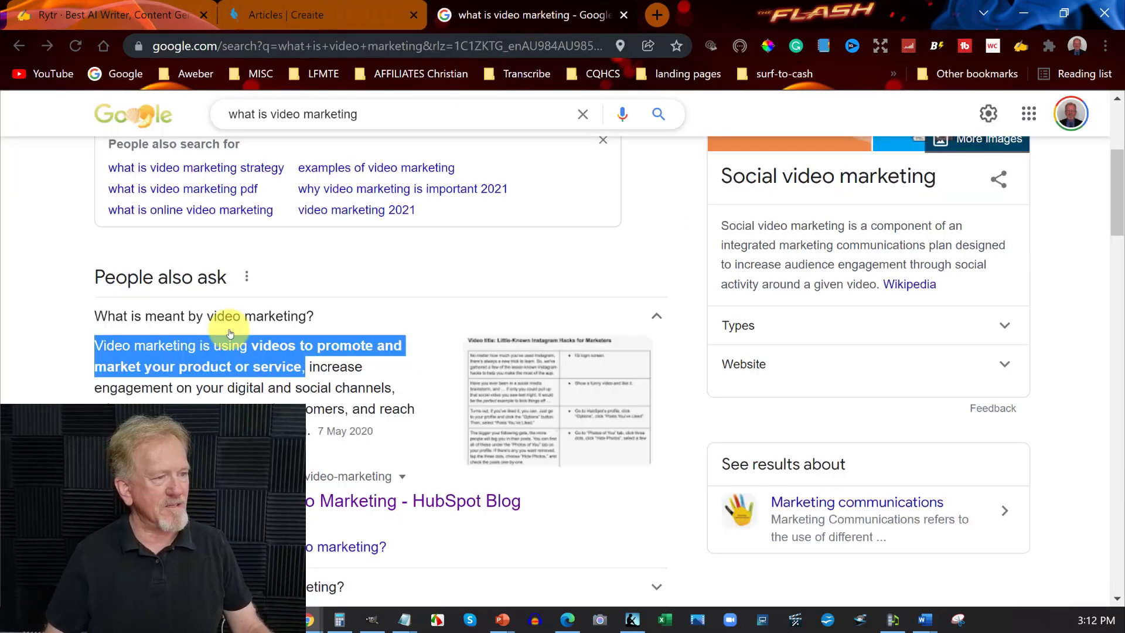
left_click(311, 8)
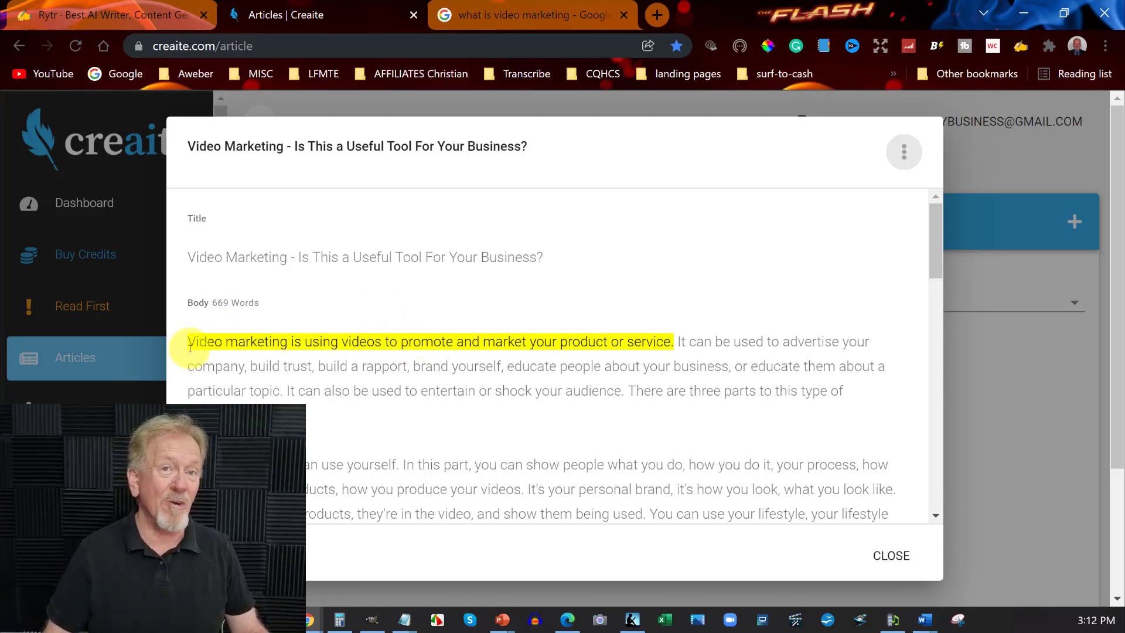
left_click(574, 9)
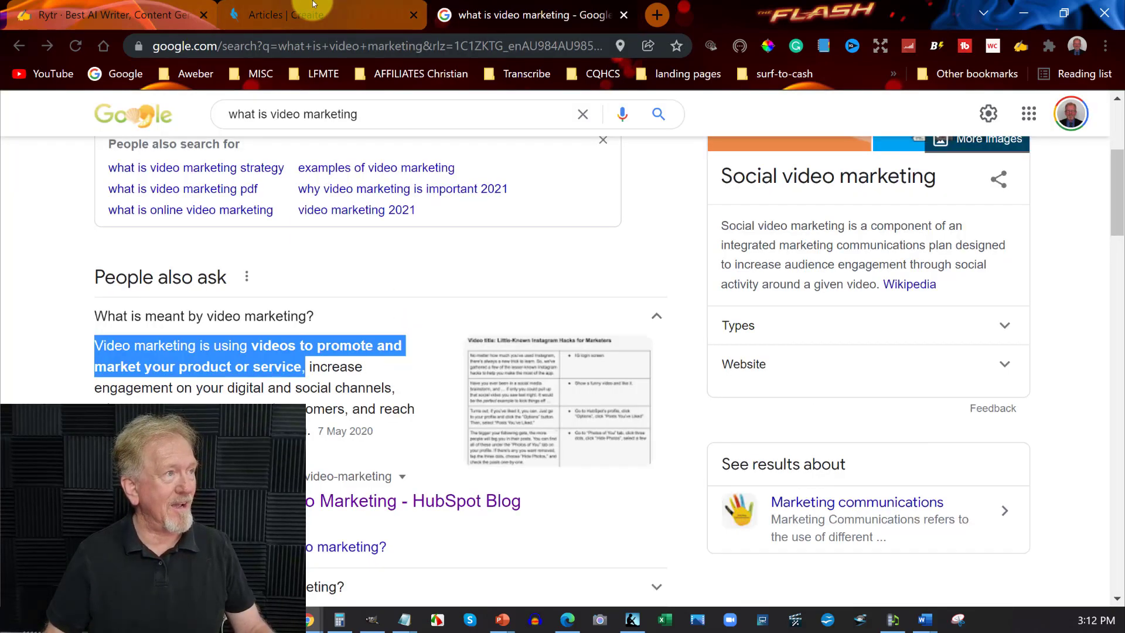
left_click(311, 9)
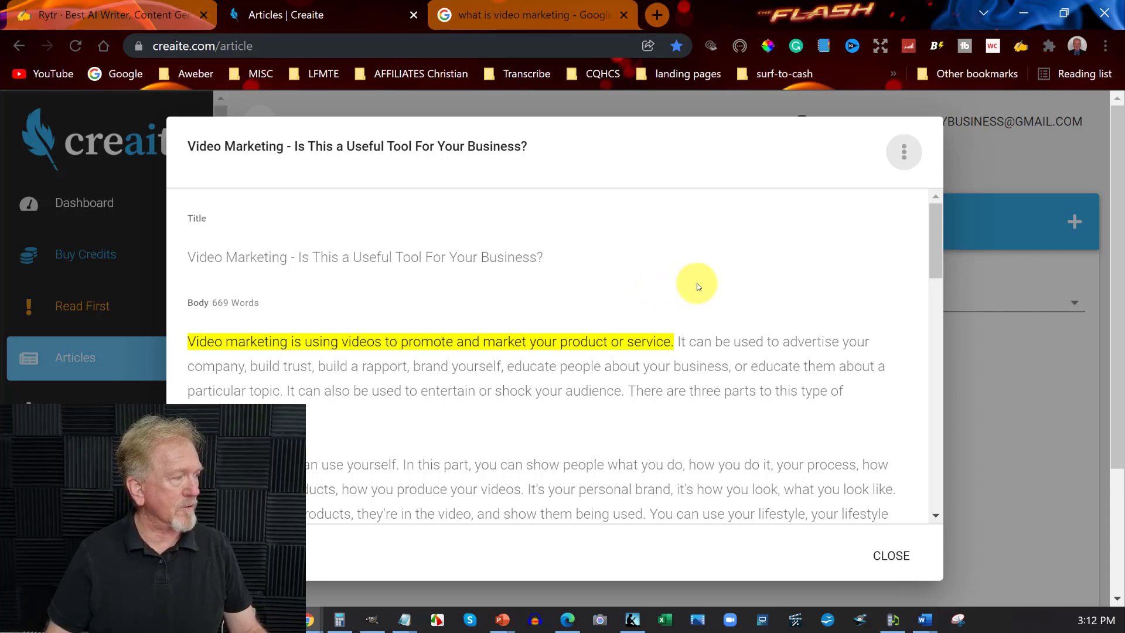
Read through the whole generated article down to its last paragraph and return to its opening sentence
scroll(697, 286, "down", 1)
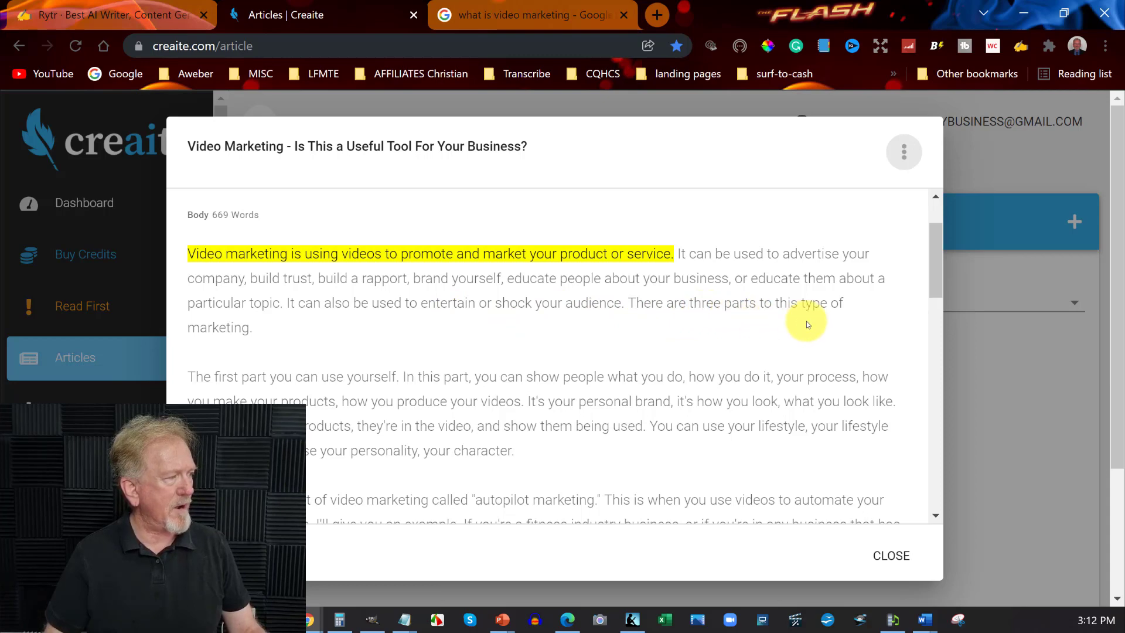
scroll(492, 322, "down", 2)
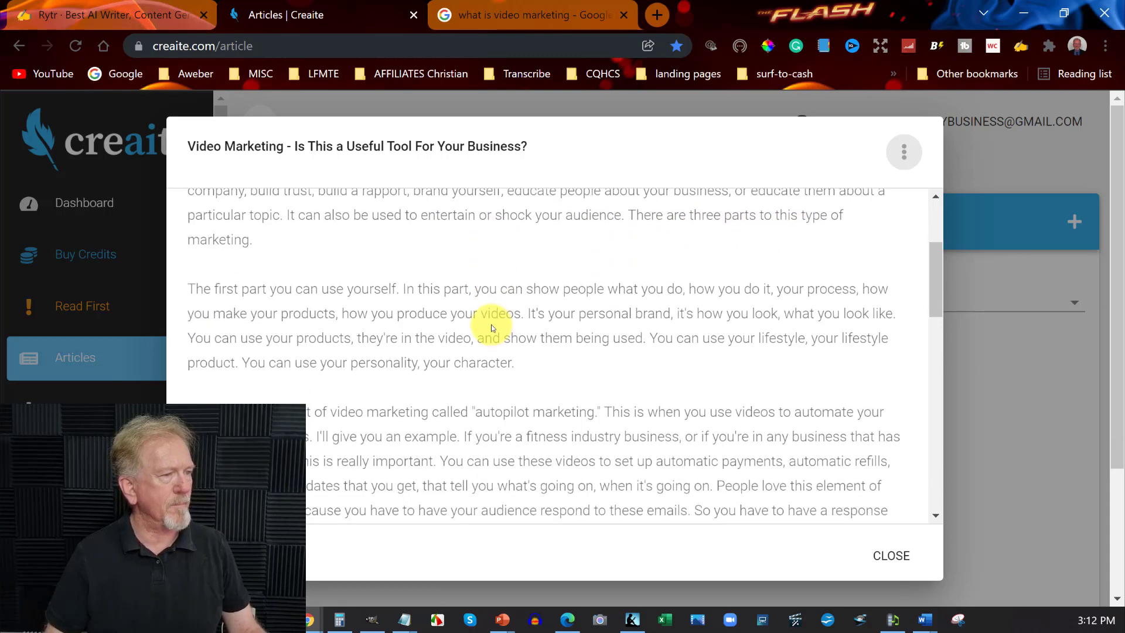
scroll(581, 324, "down", 7)
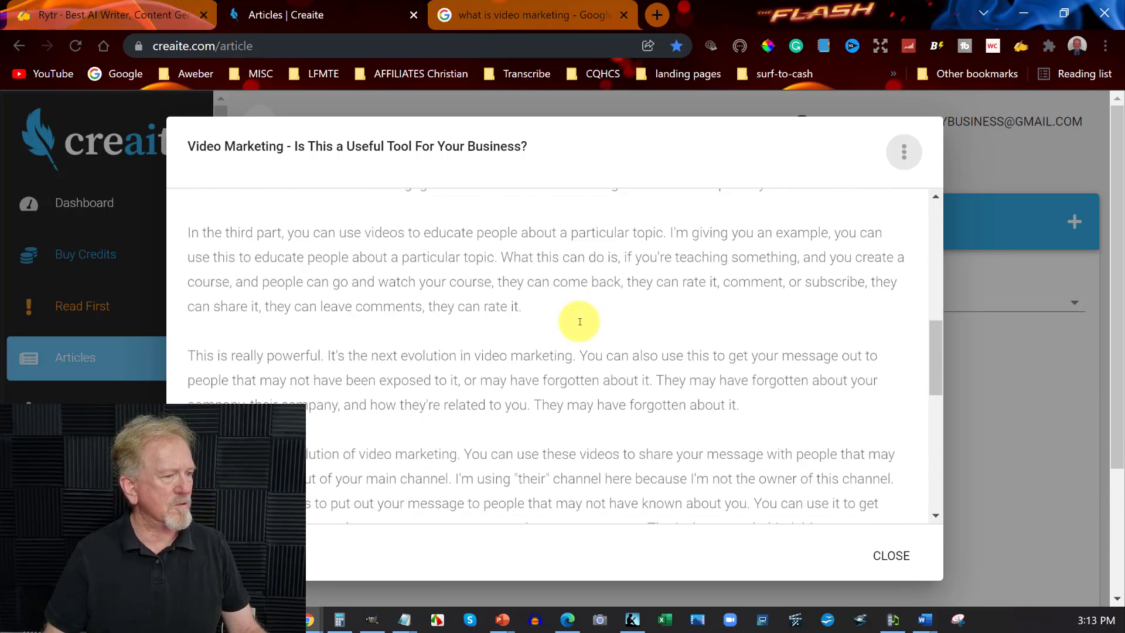
scroll(580, 324, "down", 10)
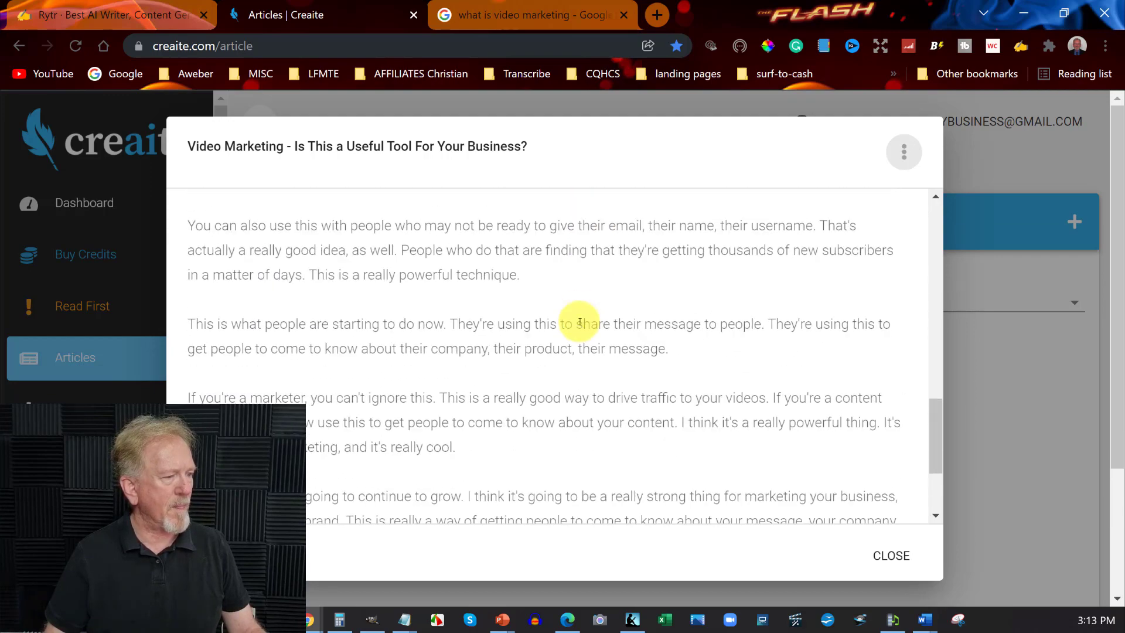
scroll(579, 321, "down", 1)
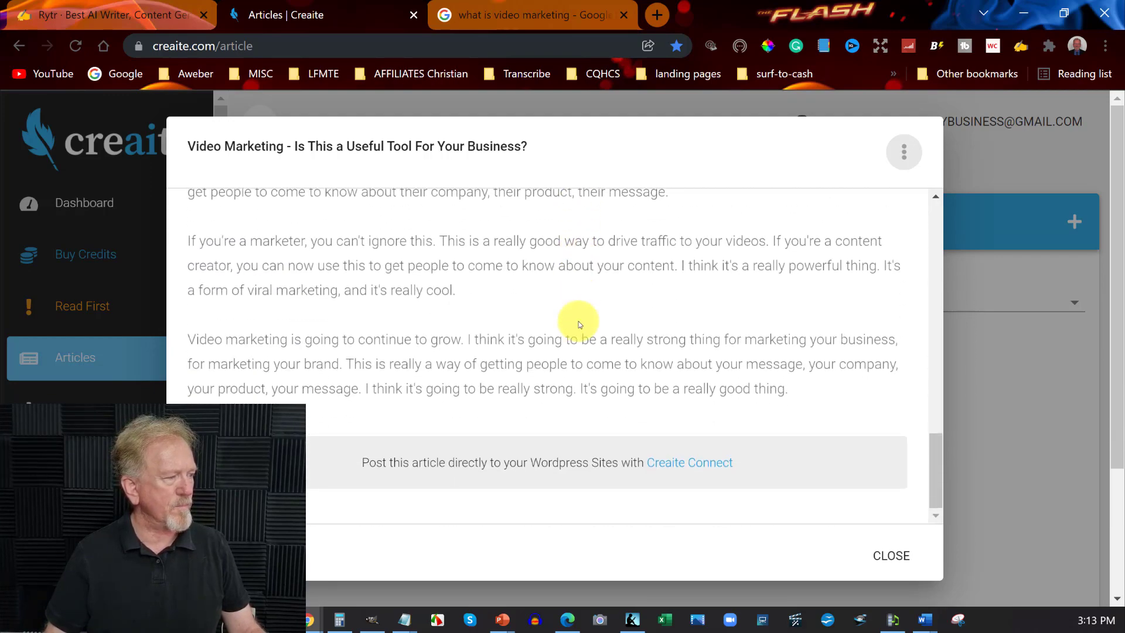
scroll(579, 321, "up", 15)
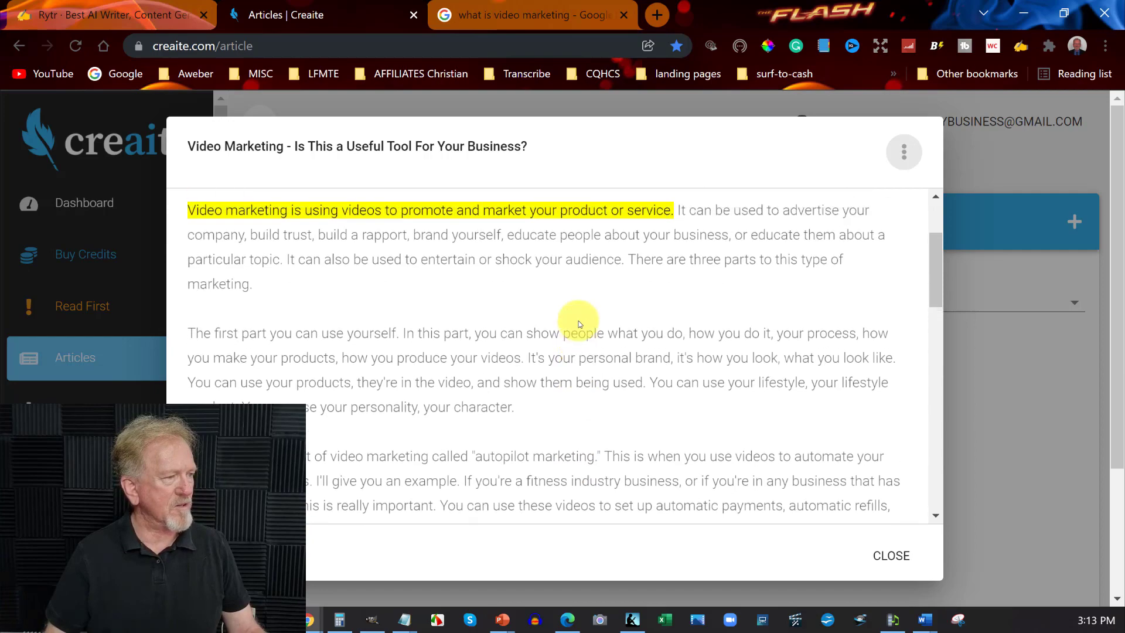
scroll(578, 321, "up", 2)
scroll(579, 321, "down", 12)
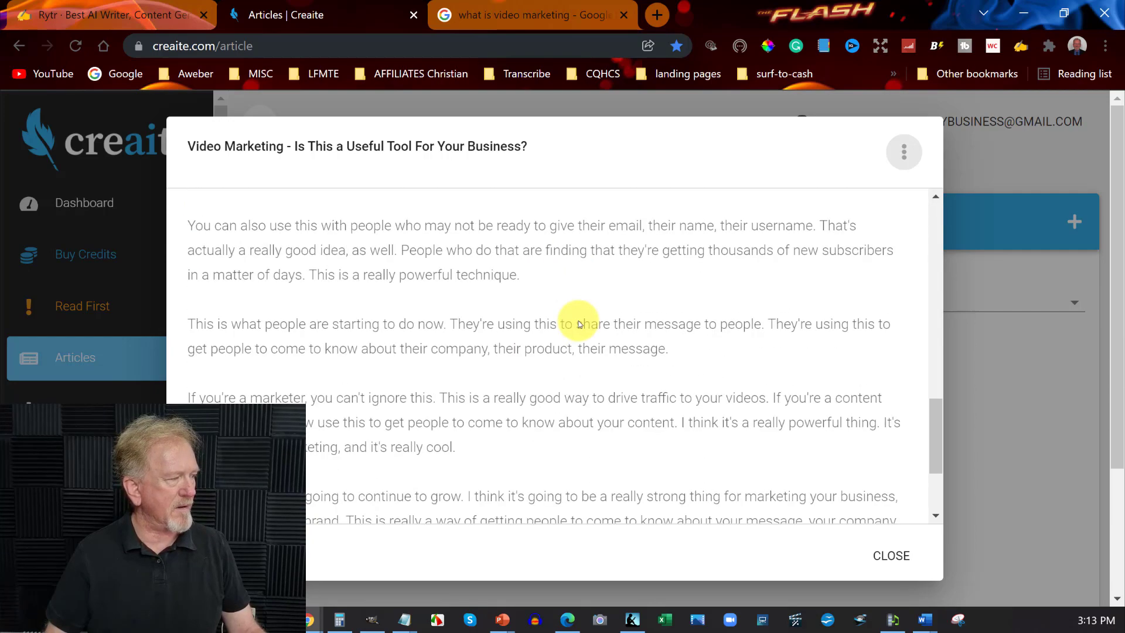
scroll(578, 321, "down", 3)
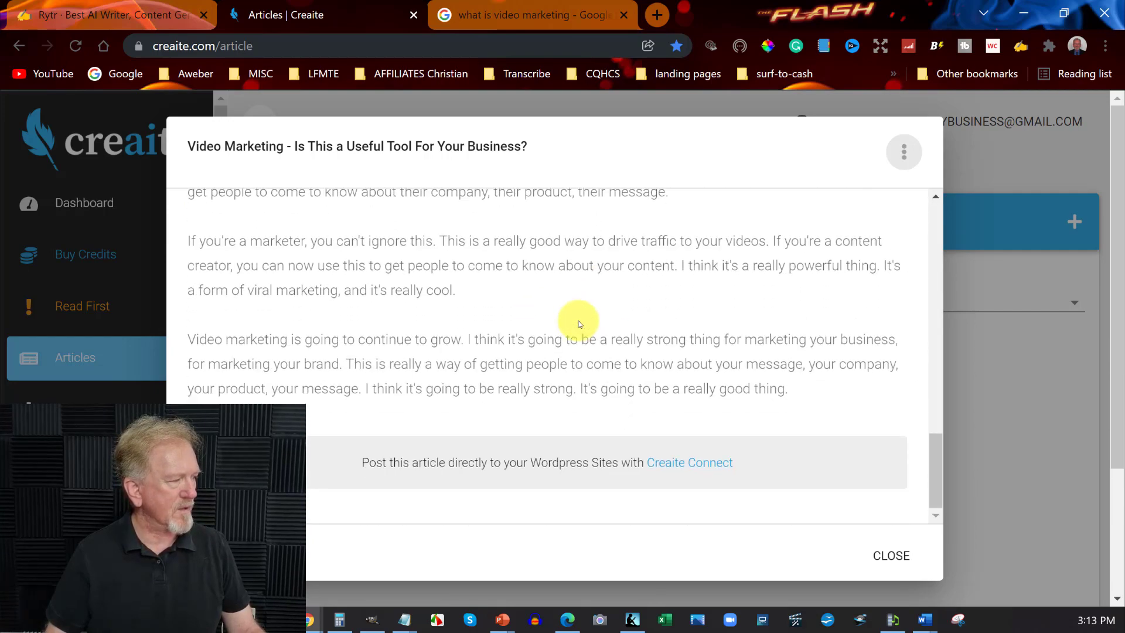
scroll(579, 321, "up", 15)
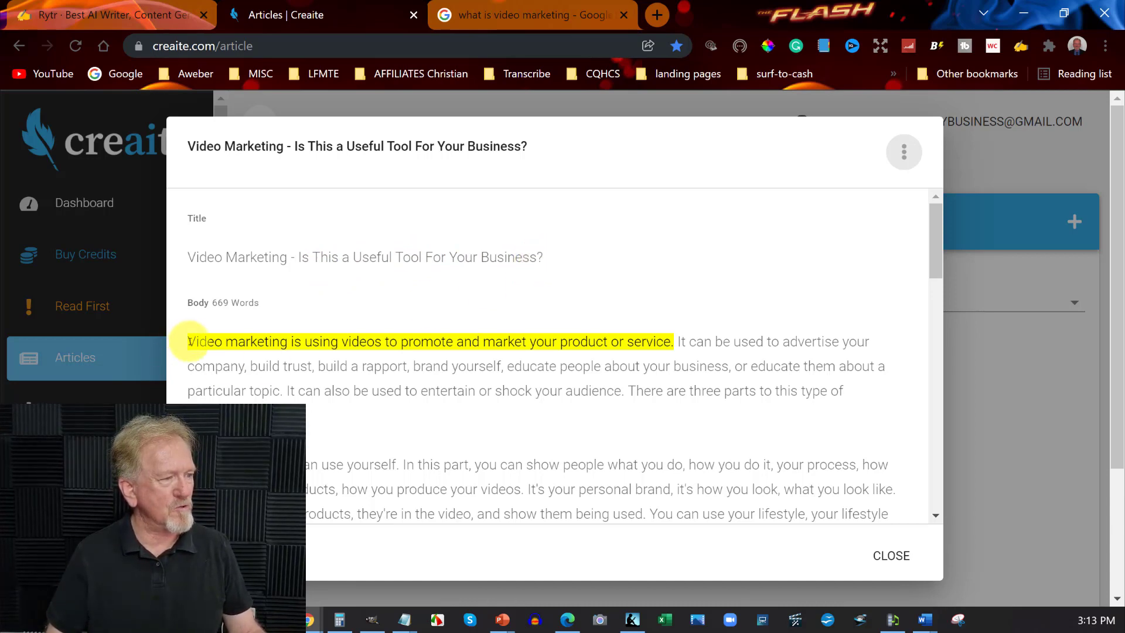
Select the article body from its opening sentence through its last one, and open the article for editing
left_click_drag(189, 341, 672, 339)
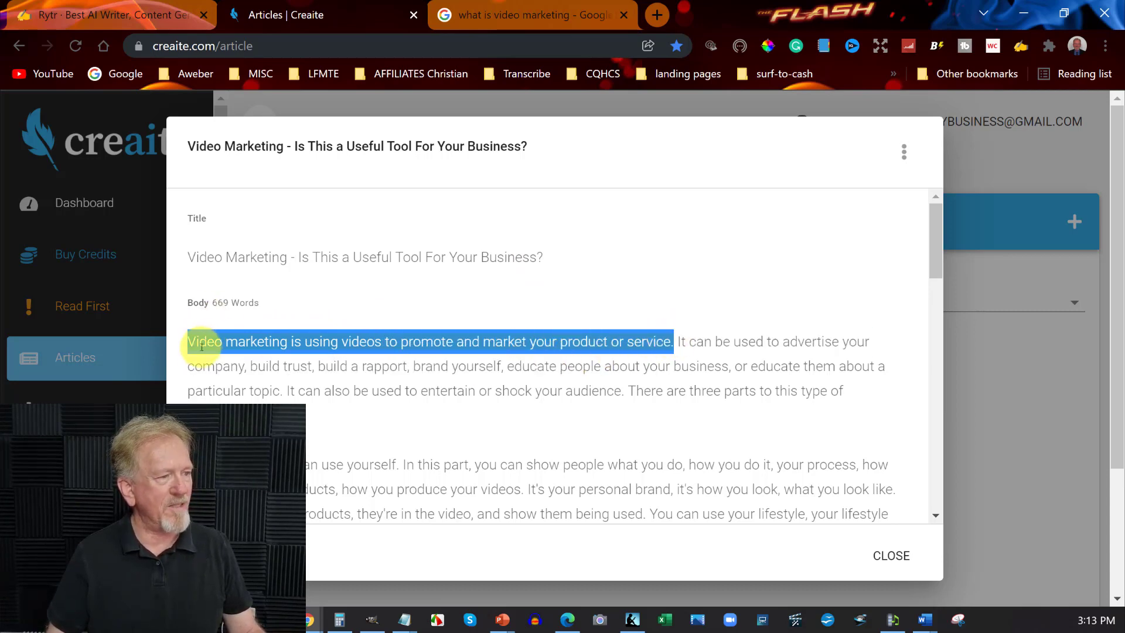
key("ctrl+shift+h")
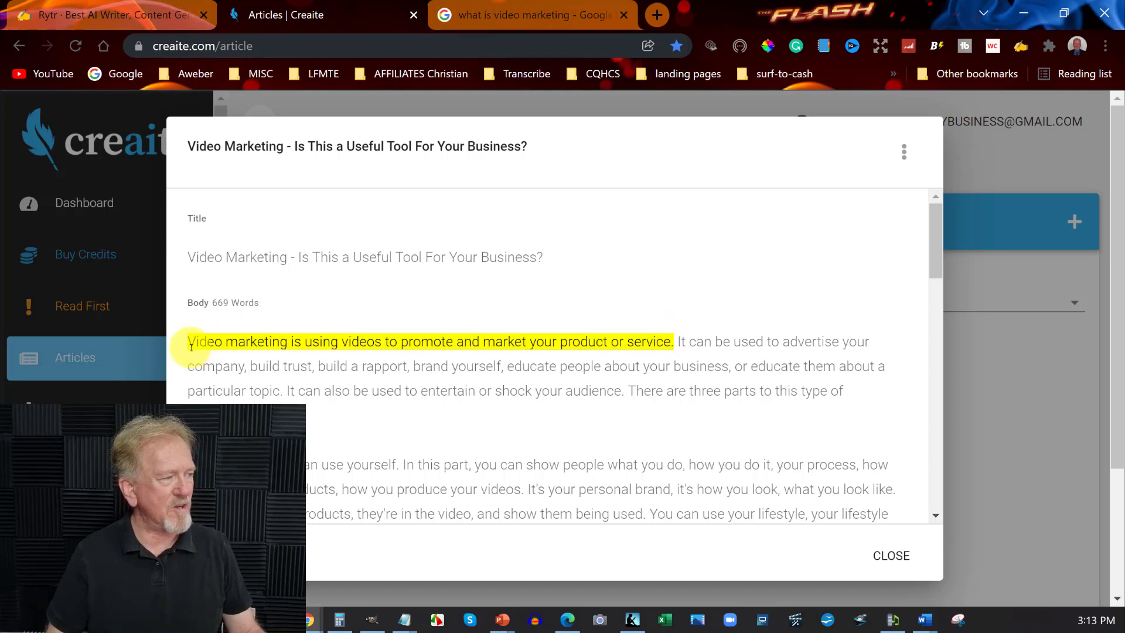
left_click_drag(188, 340, 712, 484)
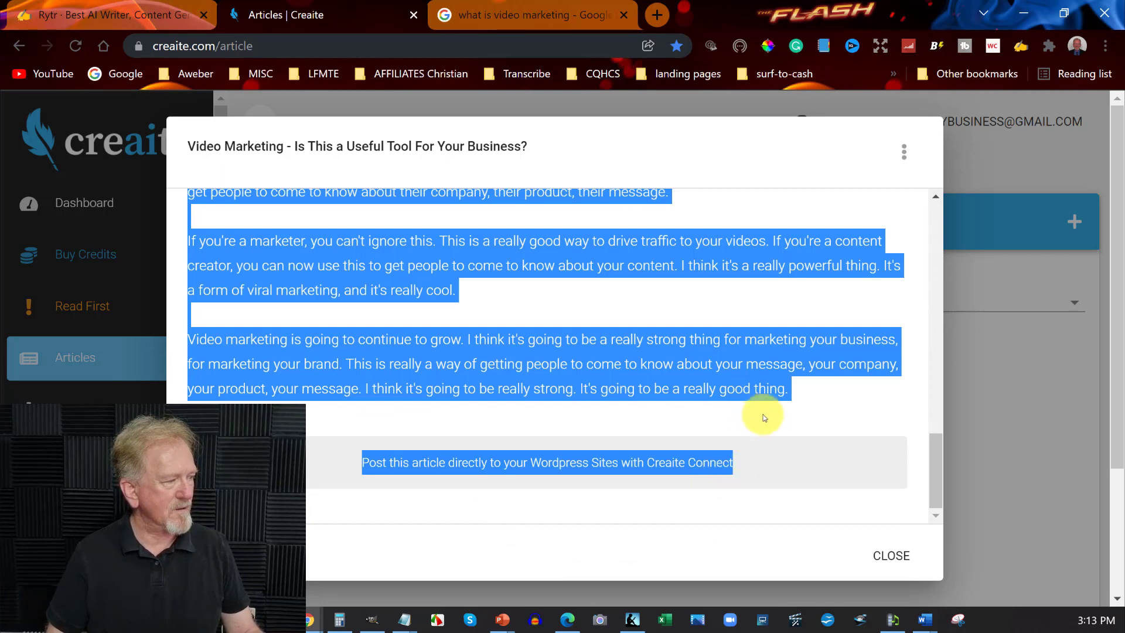
left_click_drag(763, 417, 783, 384)
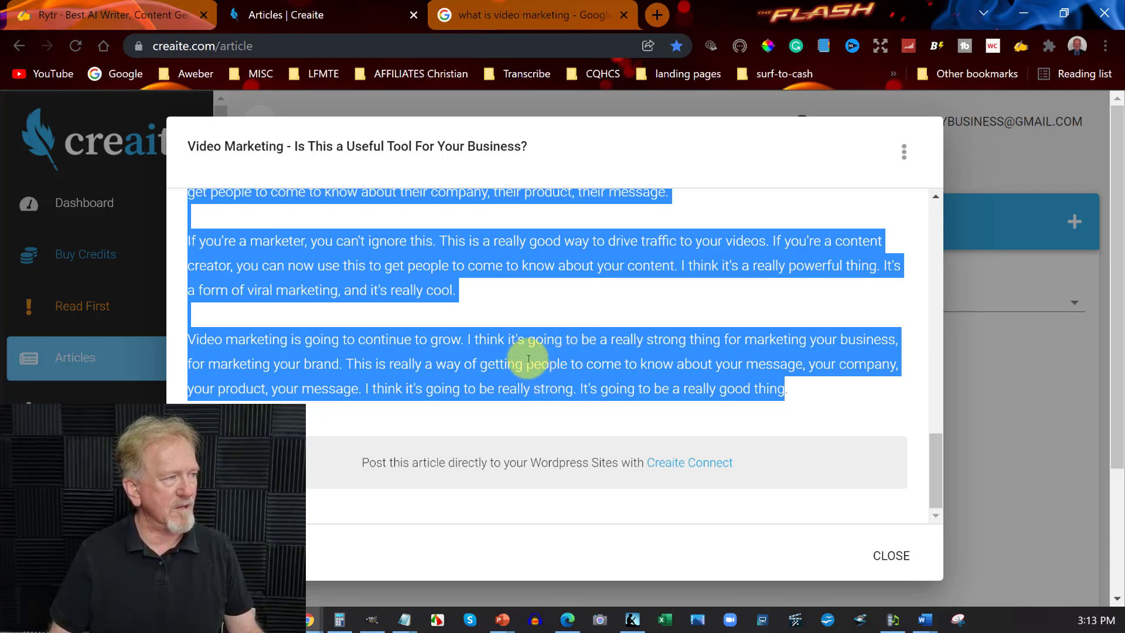
left_click(905, 155)
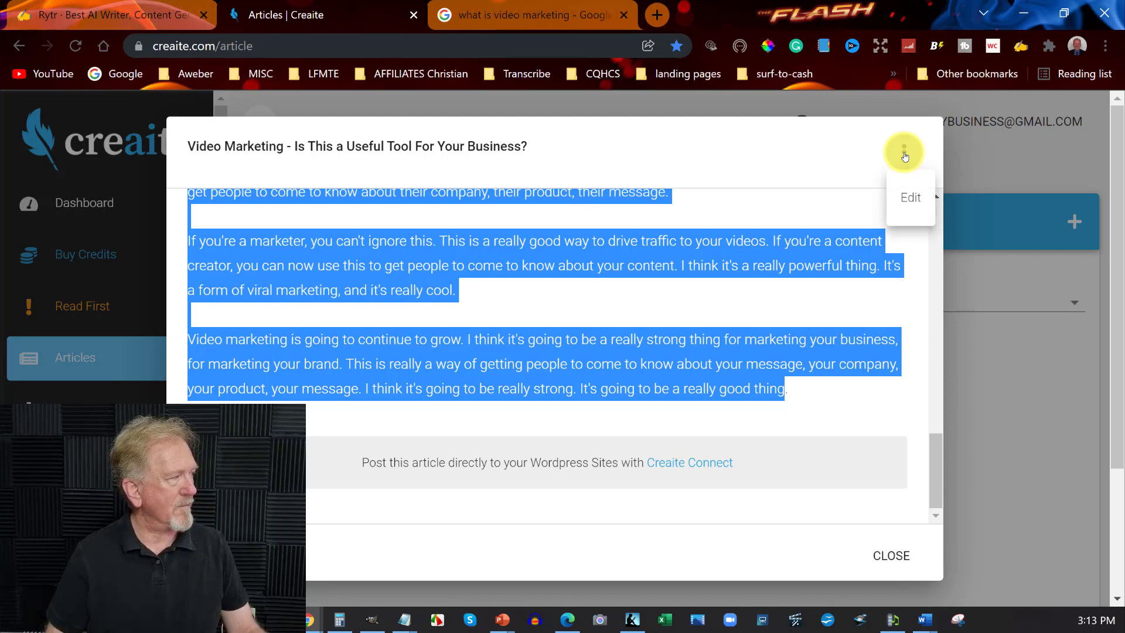
left_click(910, 200)
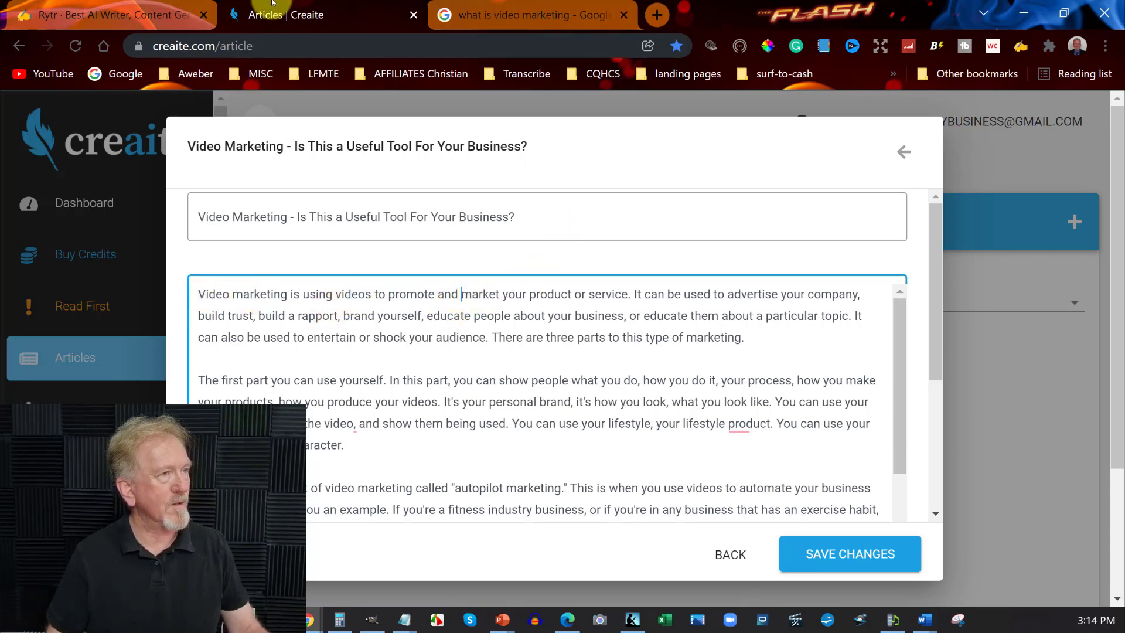
Switch to the Rytr document and review the last two paragraphs of the generated blog section
key("ctrl+shift+Tab")
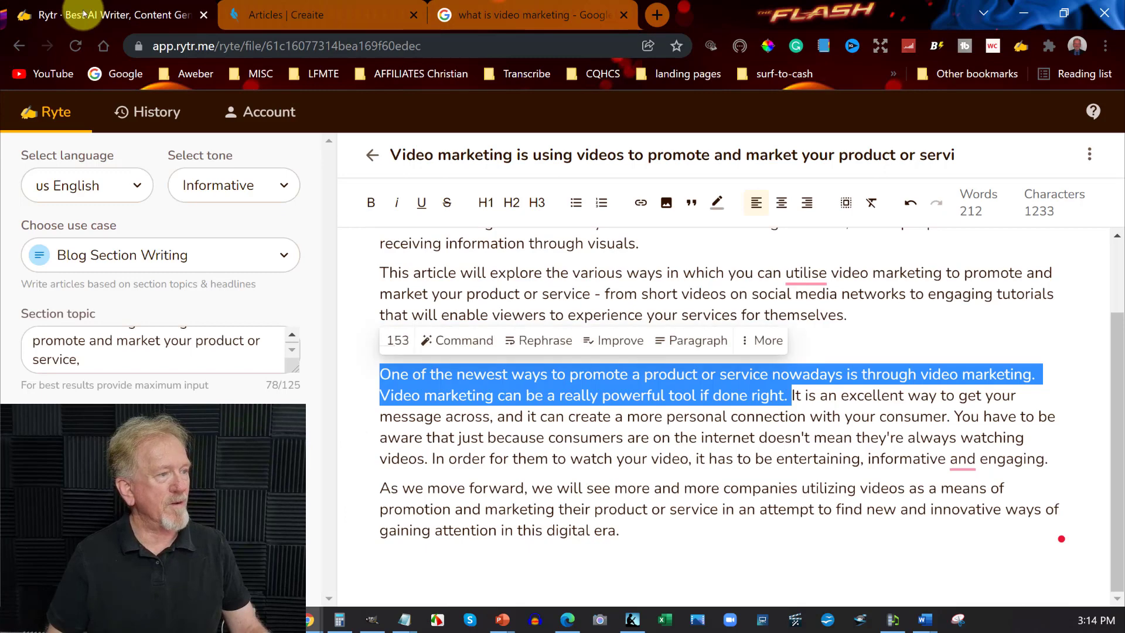
left_click(470, 377)
left_click(381, 376)
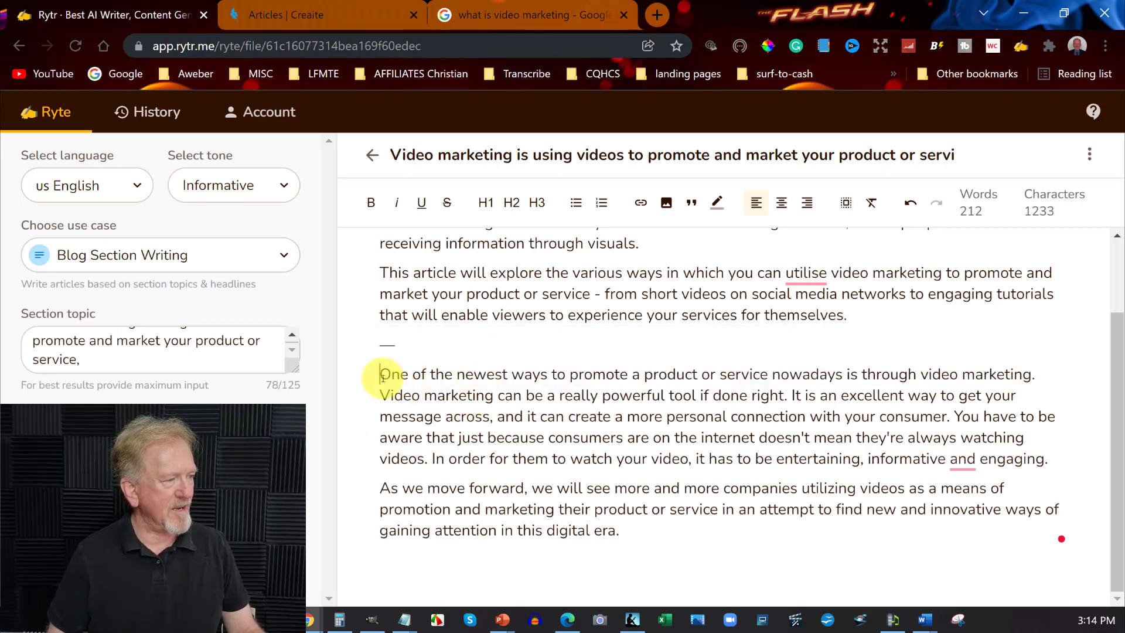
left_click(547, 396)
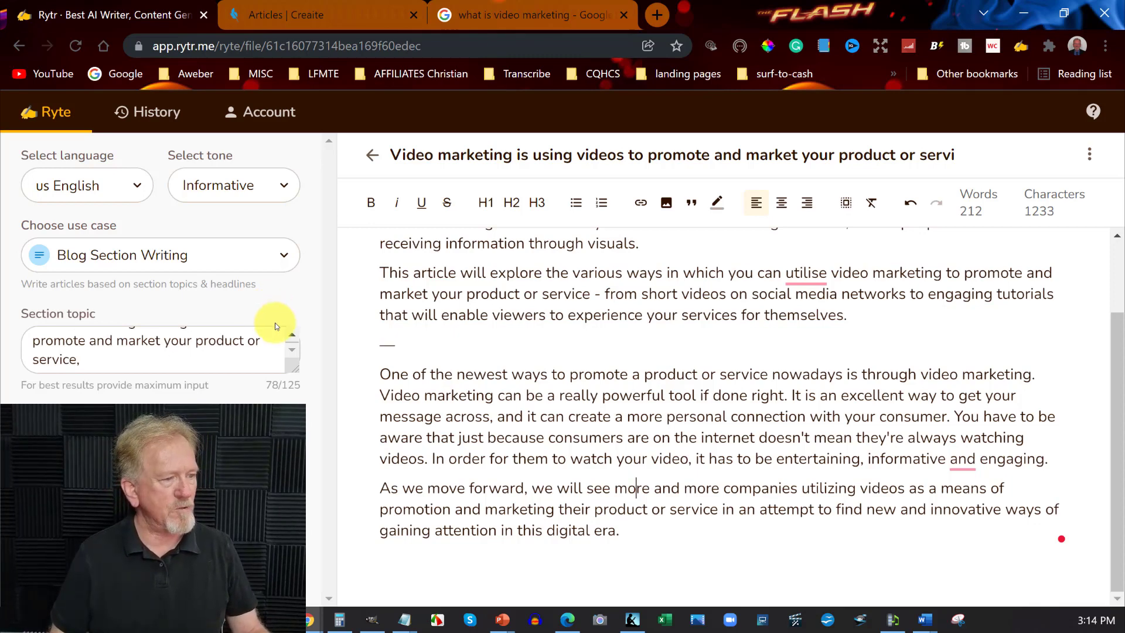
Replace the section topic with "YouTube is a great place to market your products and services. Just don't make it like an advertisment." and review the generated text
left_click(42, 346)
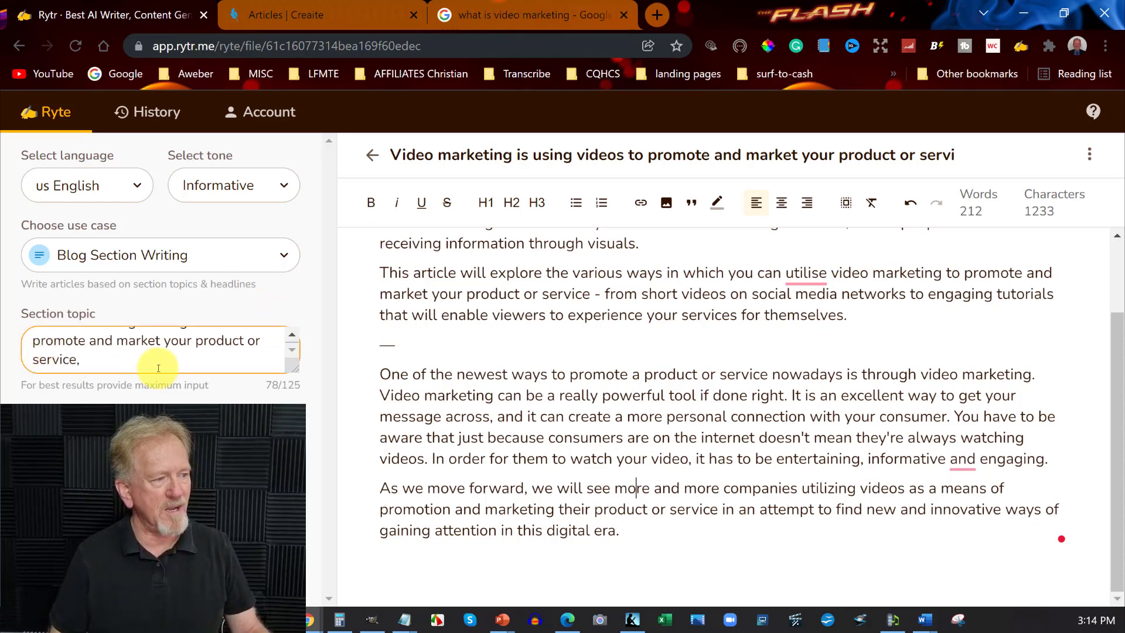
scroll(41, 345, "up", 1)
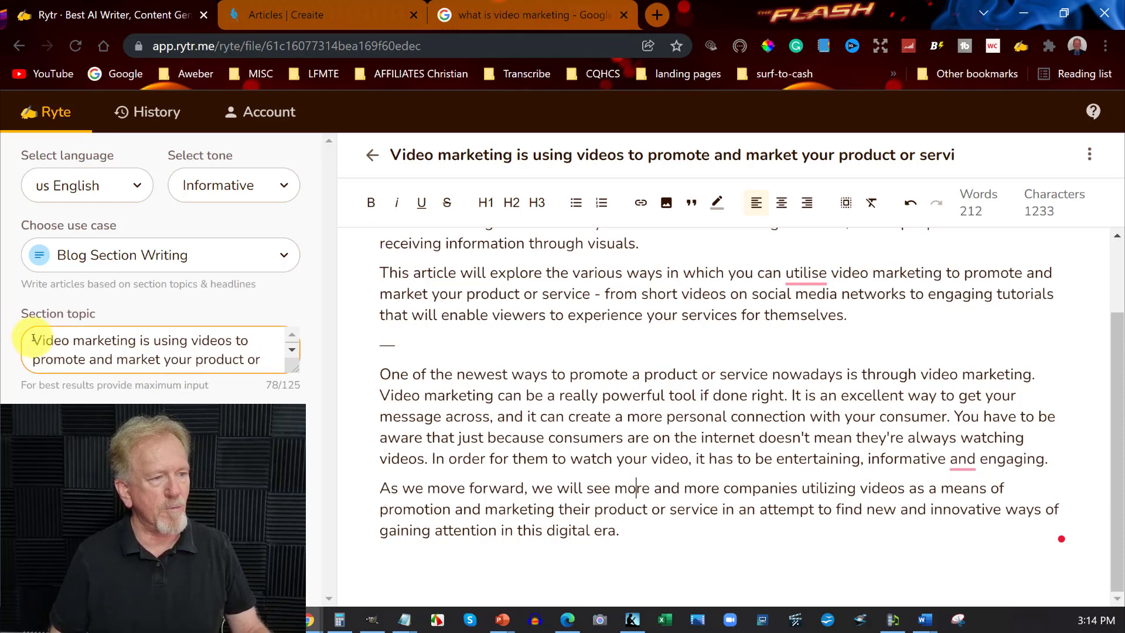
left_click_drag(32, 340, 146, 372)
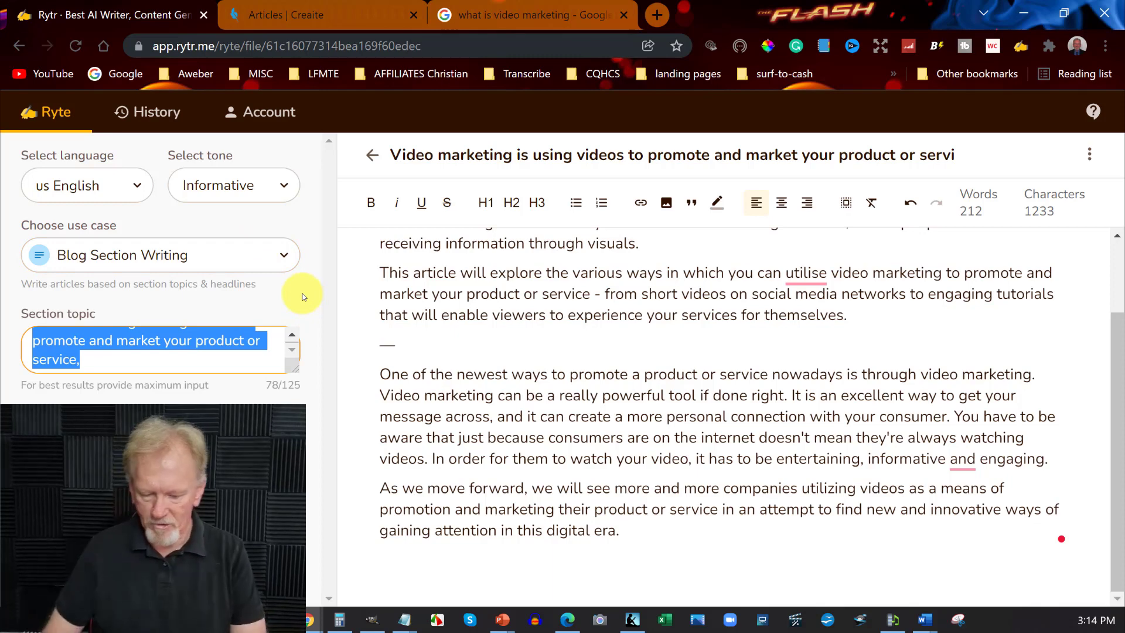
type("YouTube is a great place")
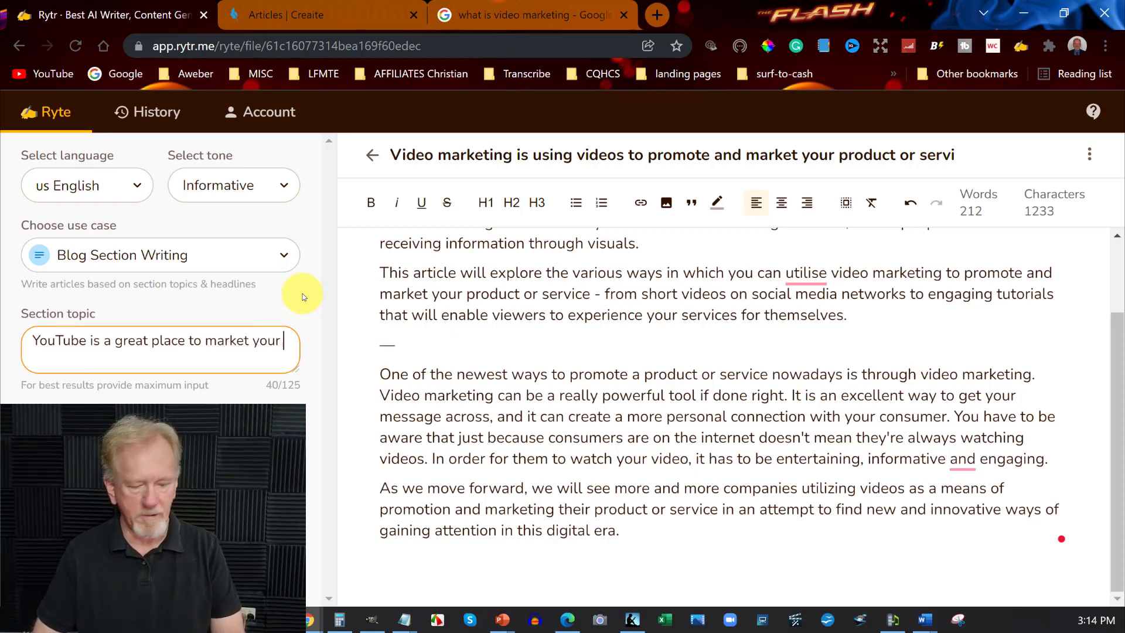
type("roducts and s")
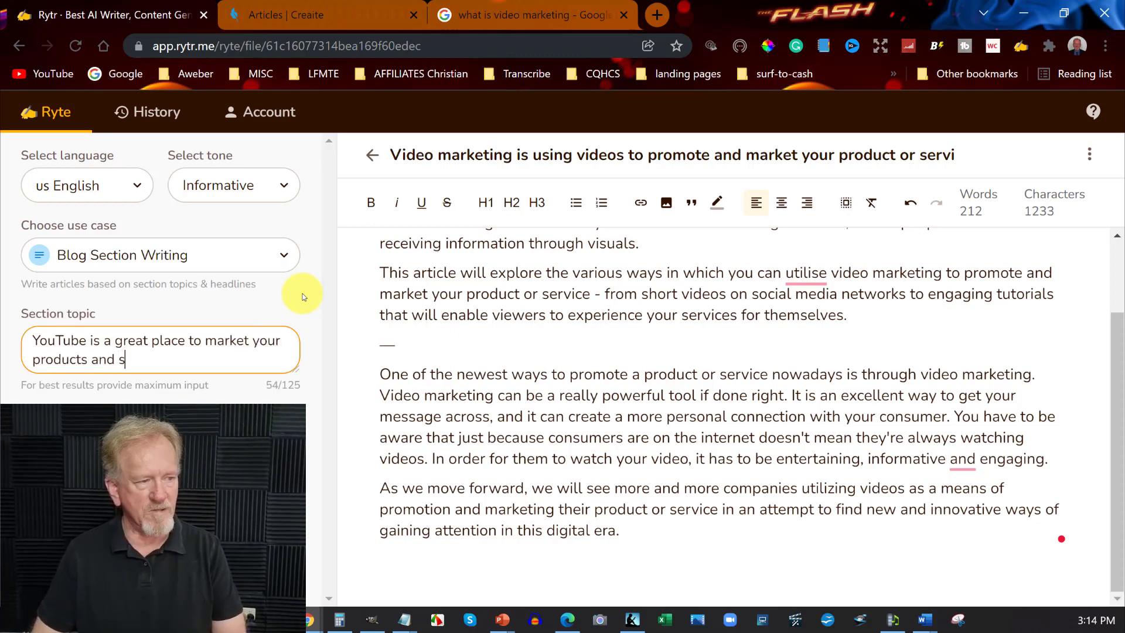
type("ervices. Just")
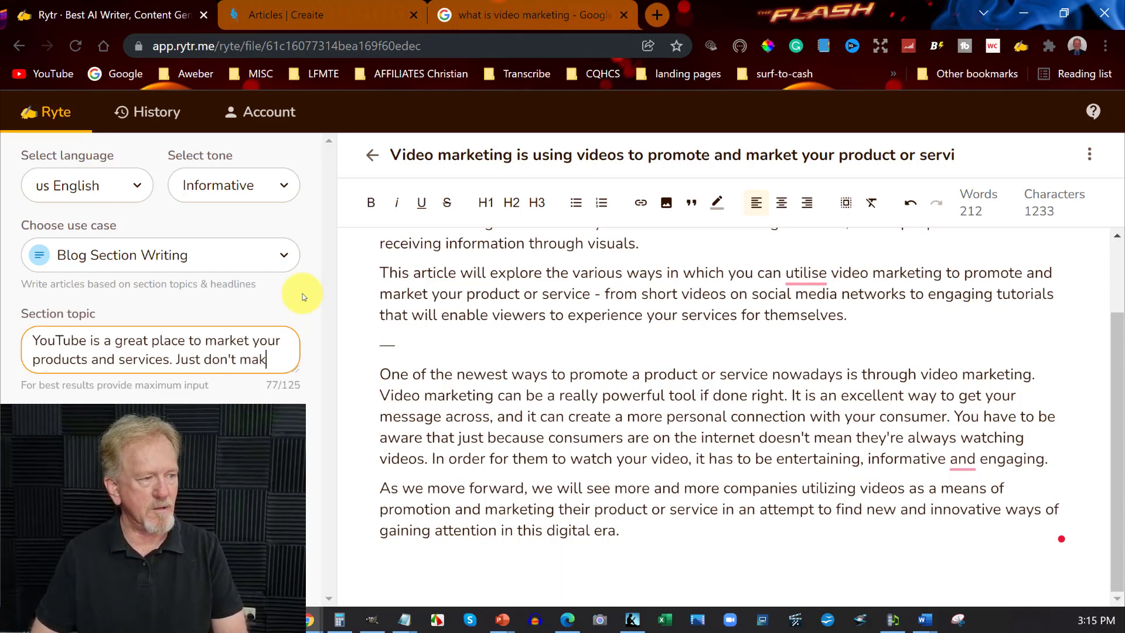
type("don't make it like an advertisment")
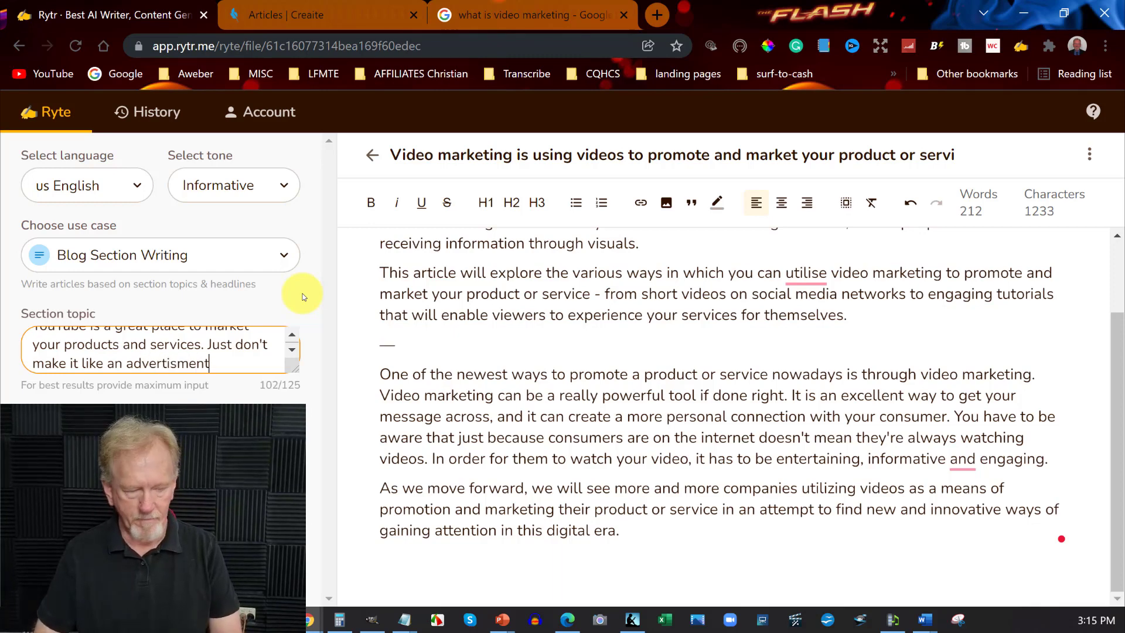
type(".")
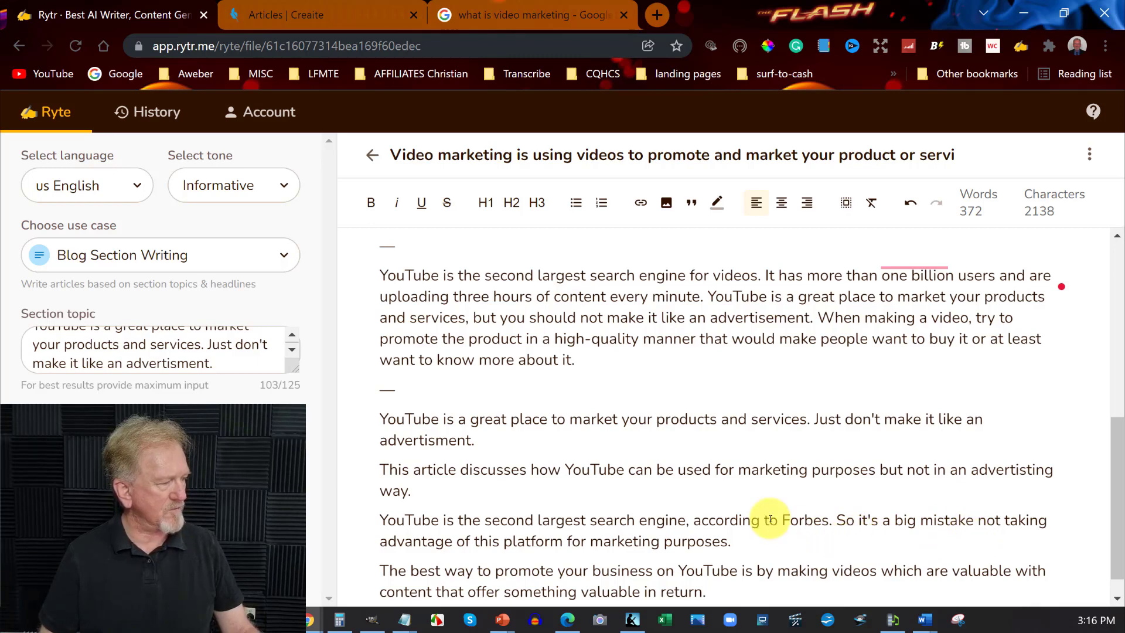
scroll(771, 519, "down", 1)
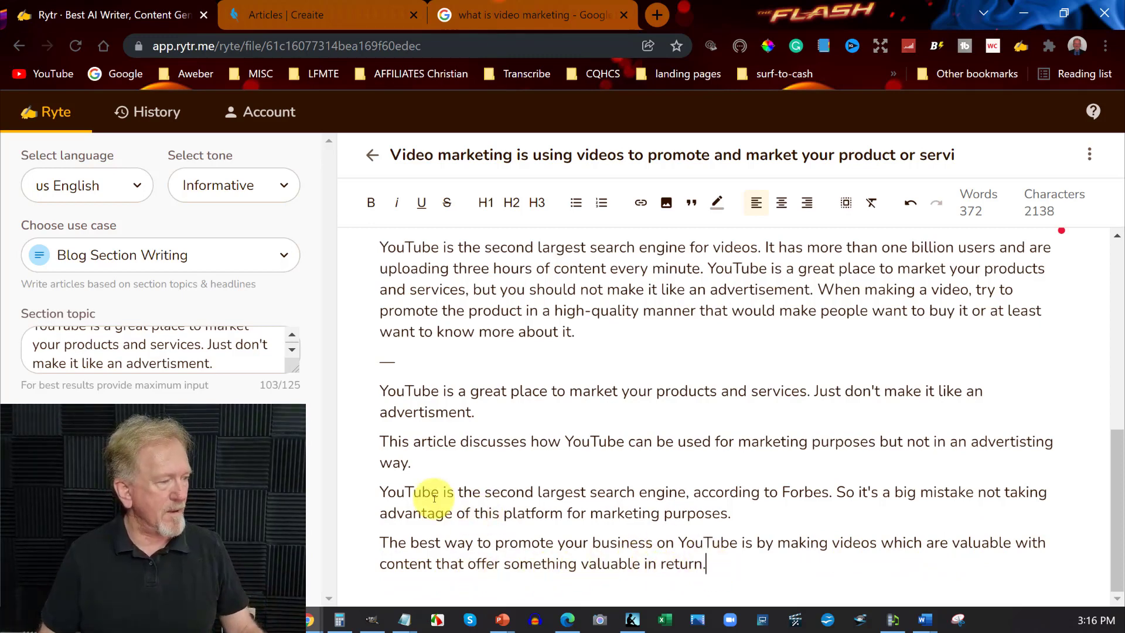
left_click_drag(380, 491, 724, 572)
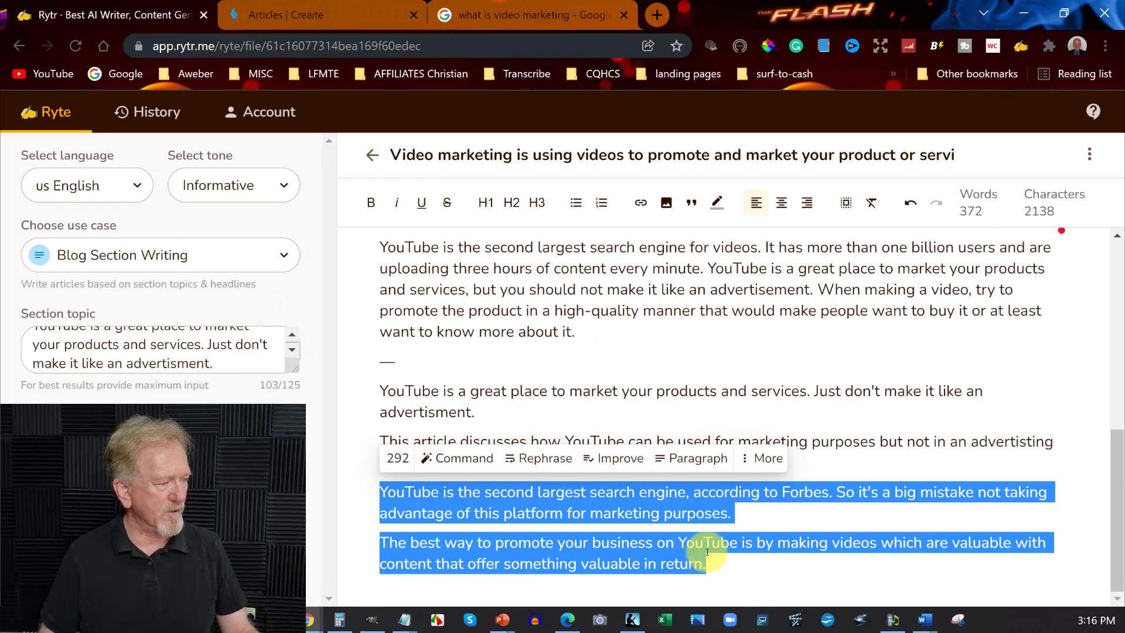
Set the section topic to "make sure that whey you are creating your videos on youtube that you make your videos entertaining and engaging." and generate the section
left_click(34, 332)
scroll(34, 334, "up", 1)
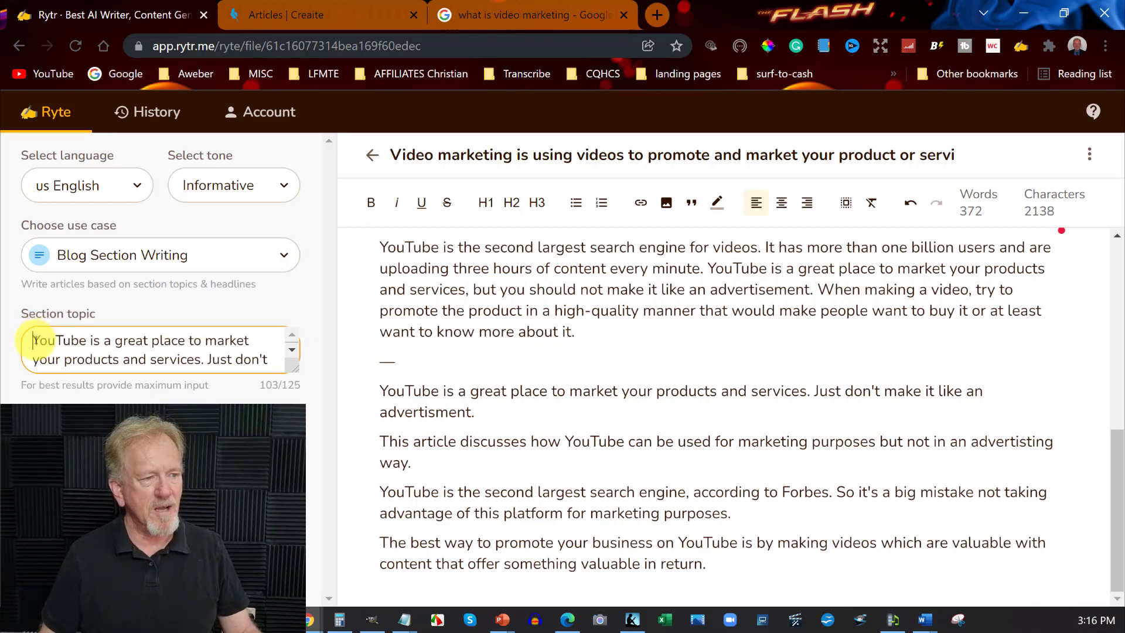
left_click_drag(34, 339, 308, 428)
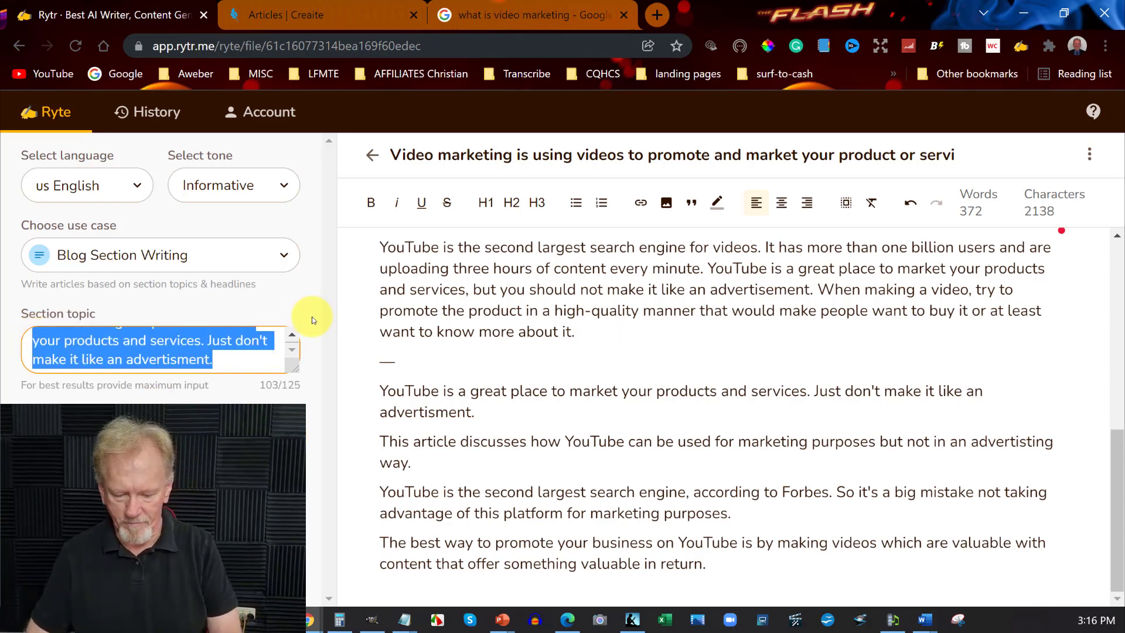
type("make sure that whey")
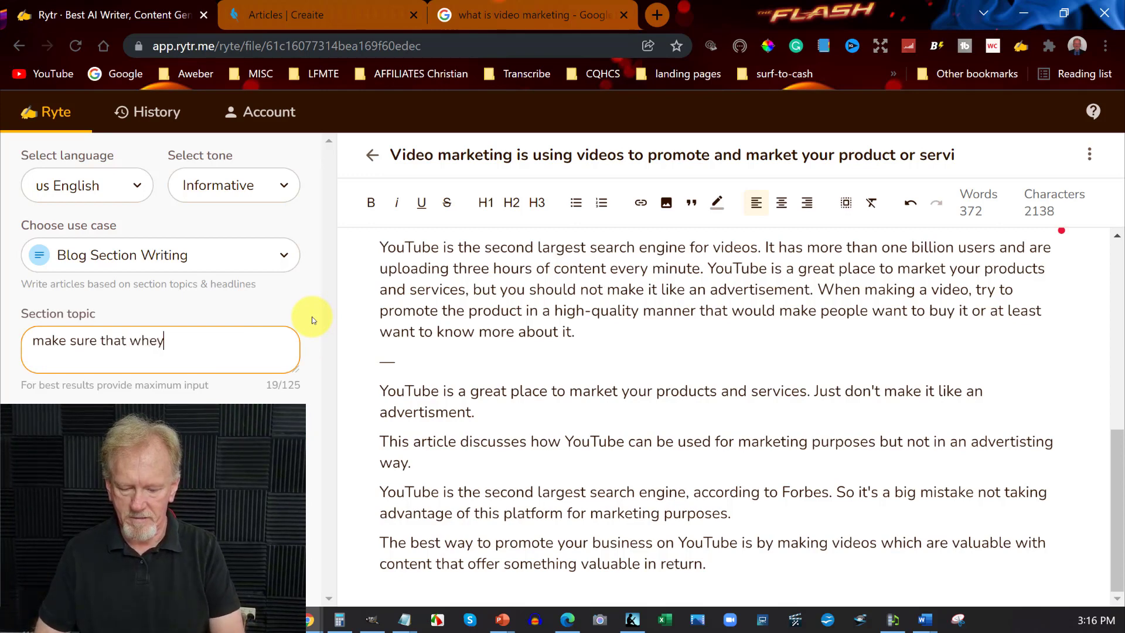
type(" you are ")
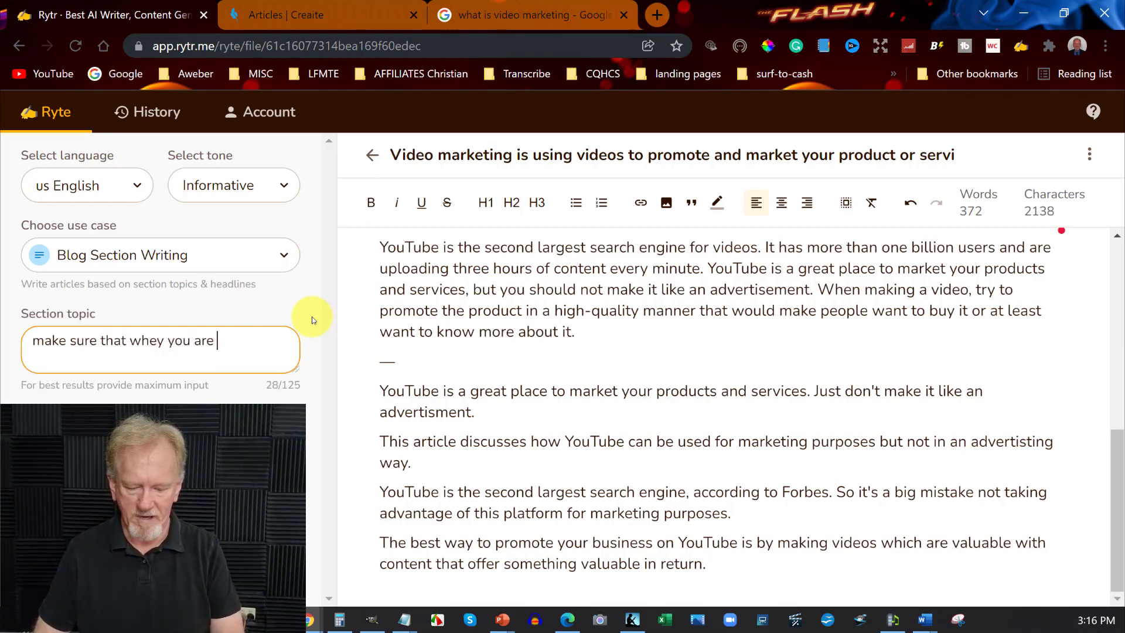
type("creating yo")
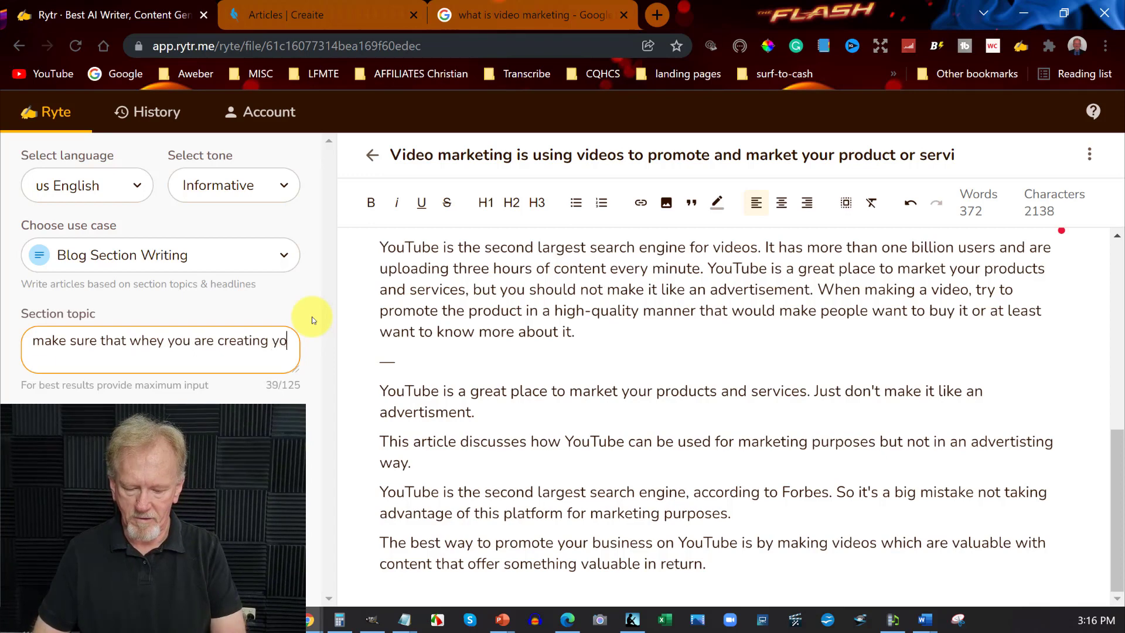
type("ur")
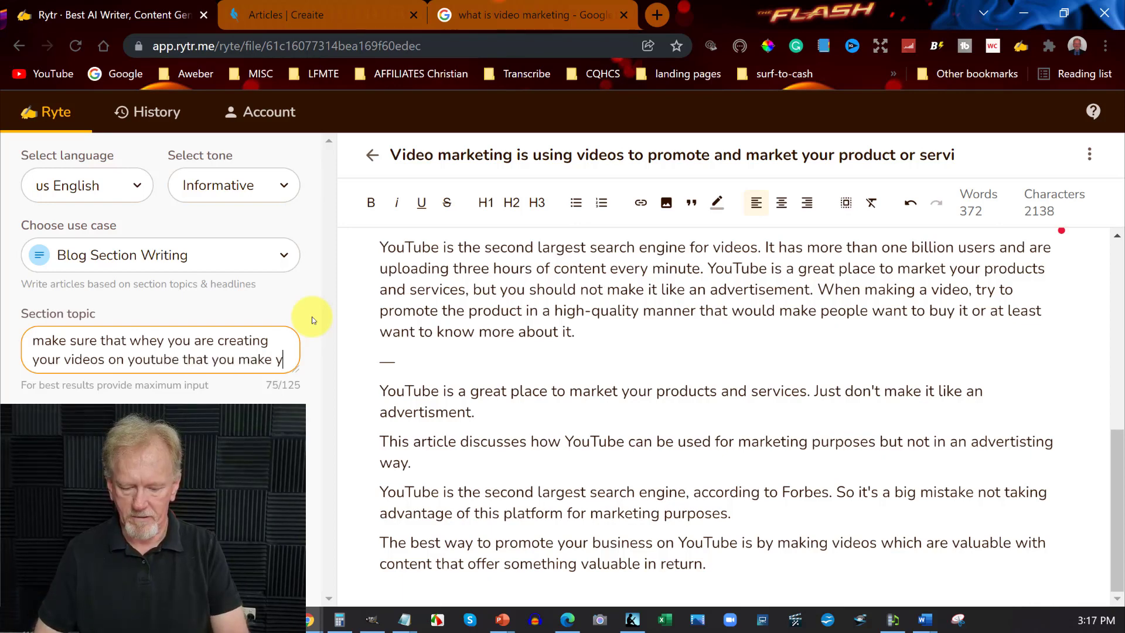
type("our videos entertaining and enga")
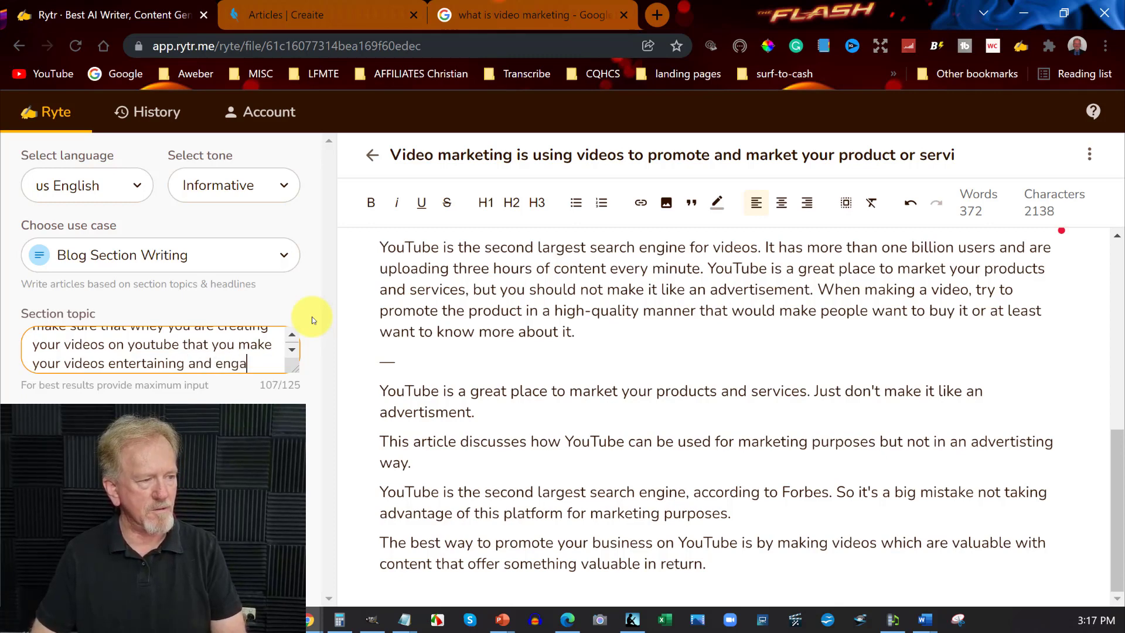
type("g.")
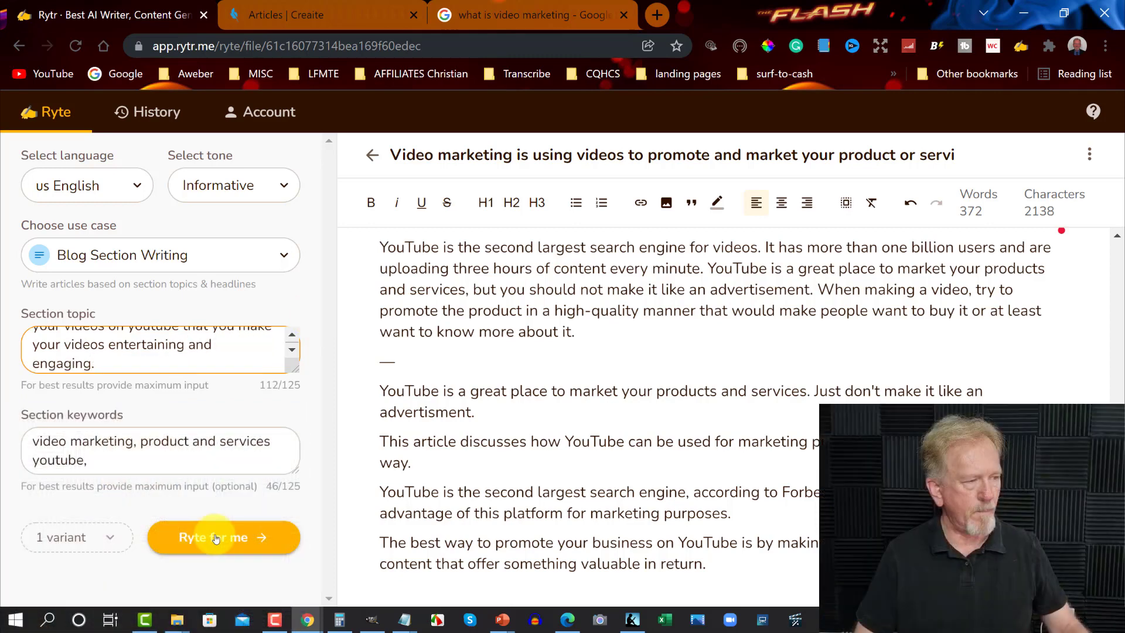
left_click(246, 536)
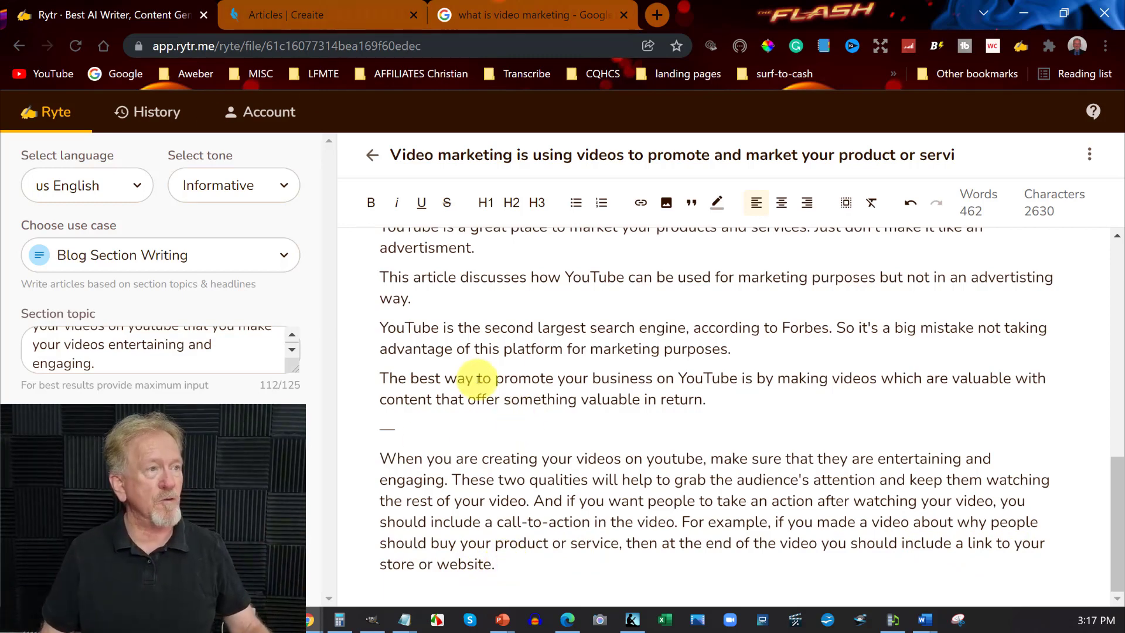
Switch to Creaite, save the video marketing article from its editing view and close the article
left_click(334, 7)
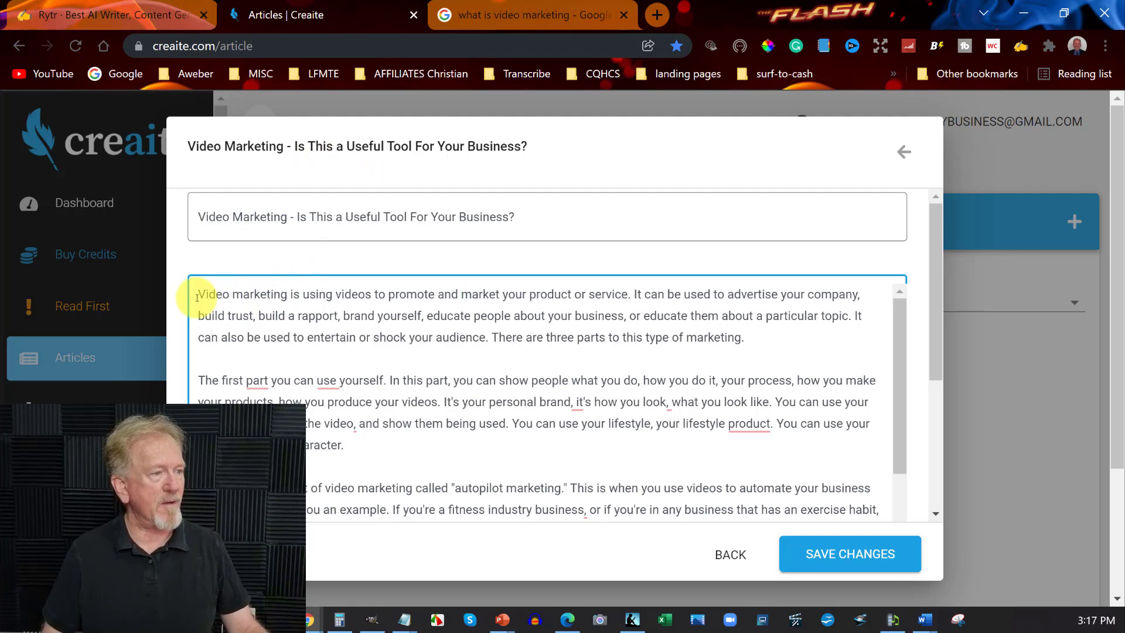
scroll(222, 302, "down", 6)
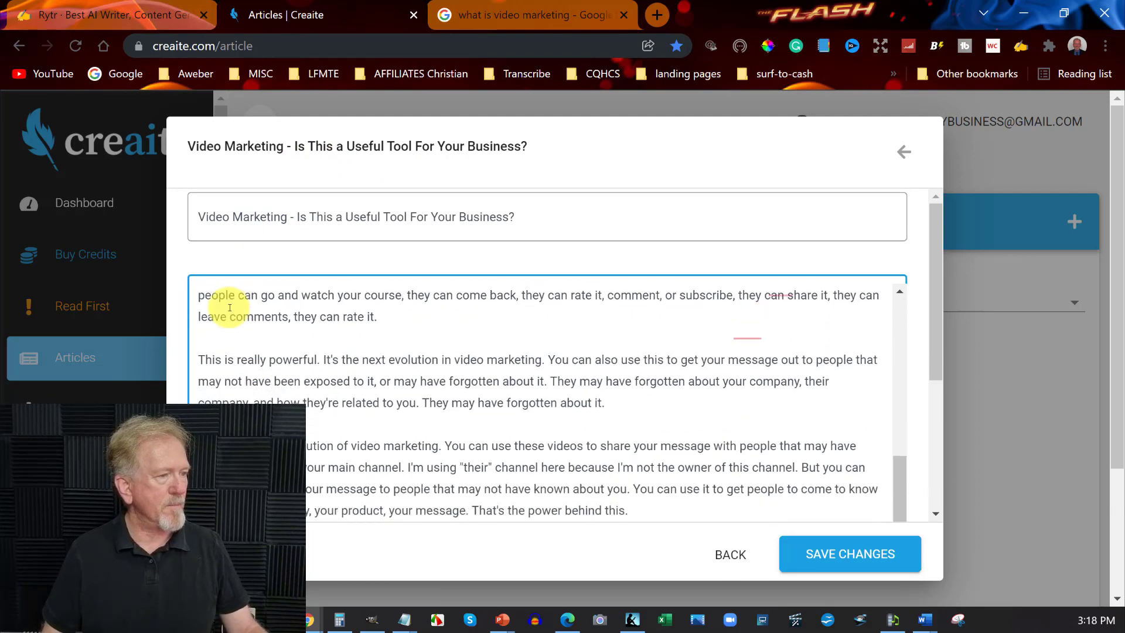
scroll(230, 308, "down", 2)
scroll(230, 309, "up", 8)
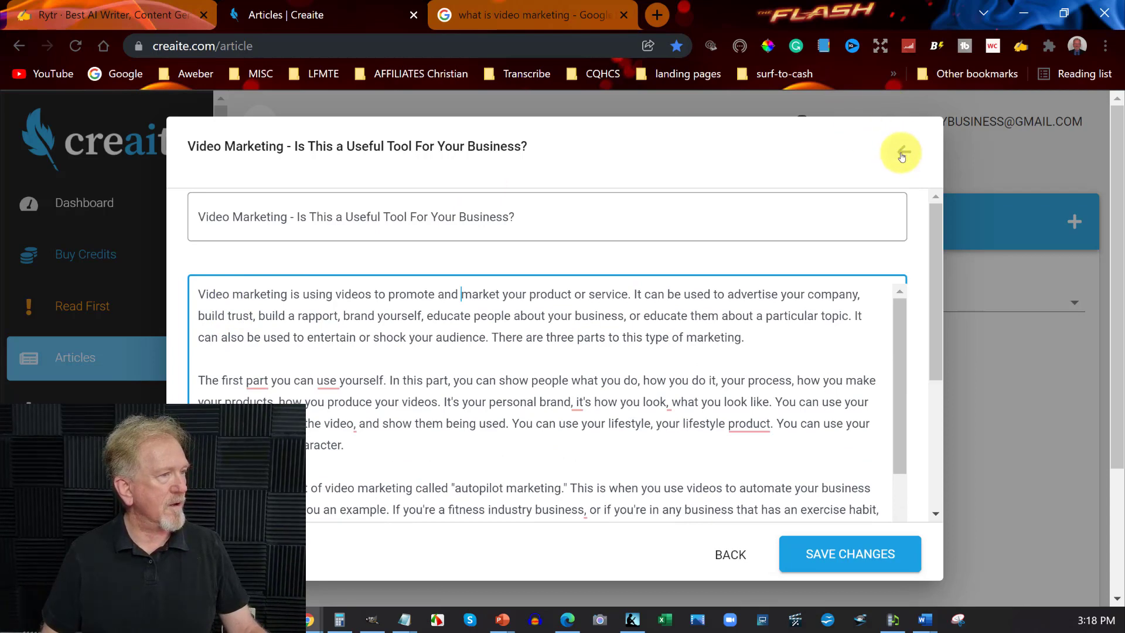
left_click(726, 103)
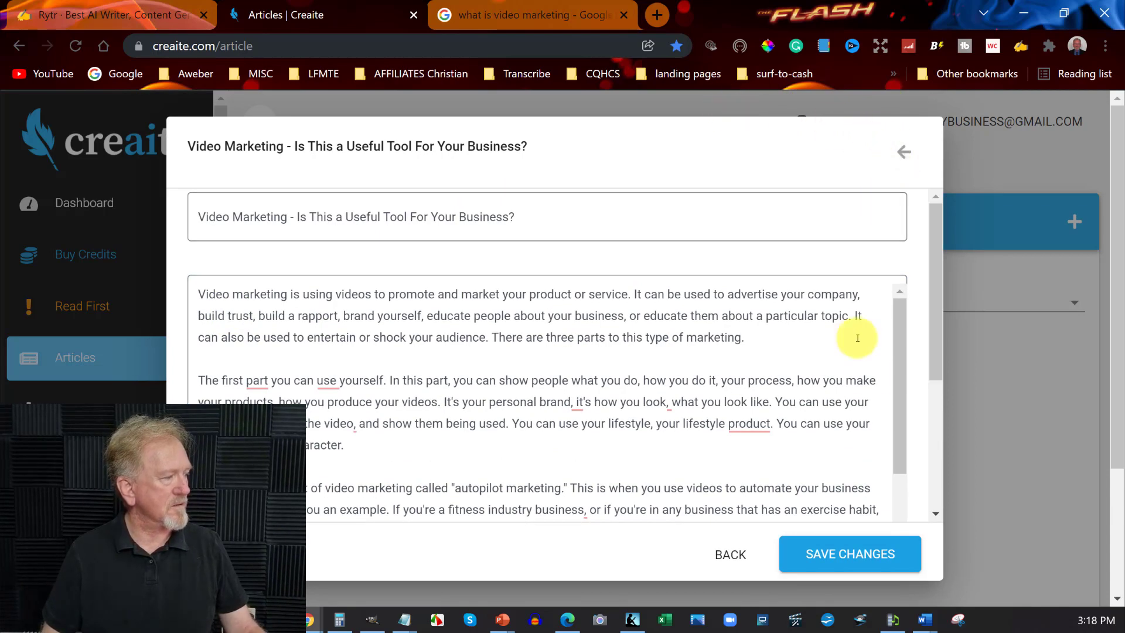
left_click(840, 553)
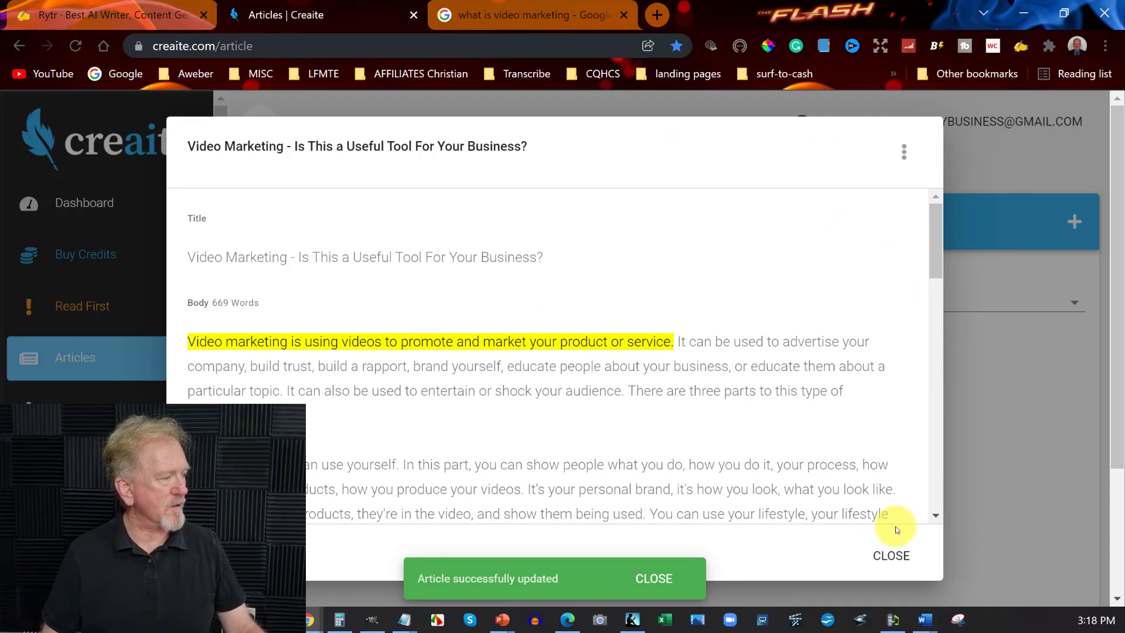
left_click(892, 556)
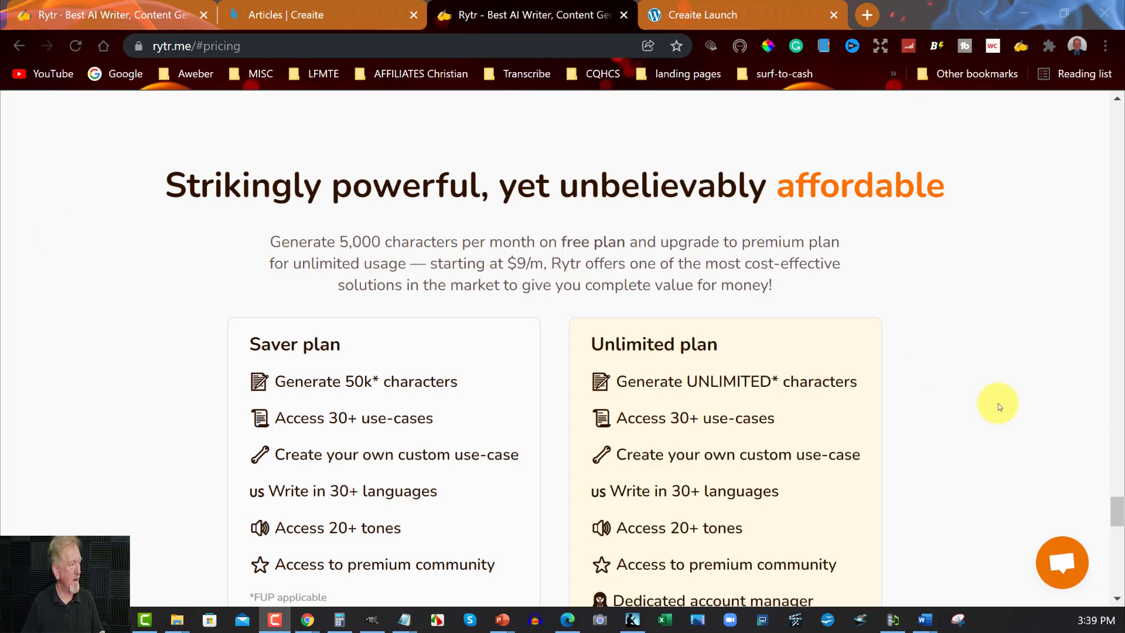
Compare the features and prices of the Saver and Unlimited plans on the Rytr pricing page
scroll(698, 251, "up", 2)
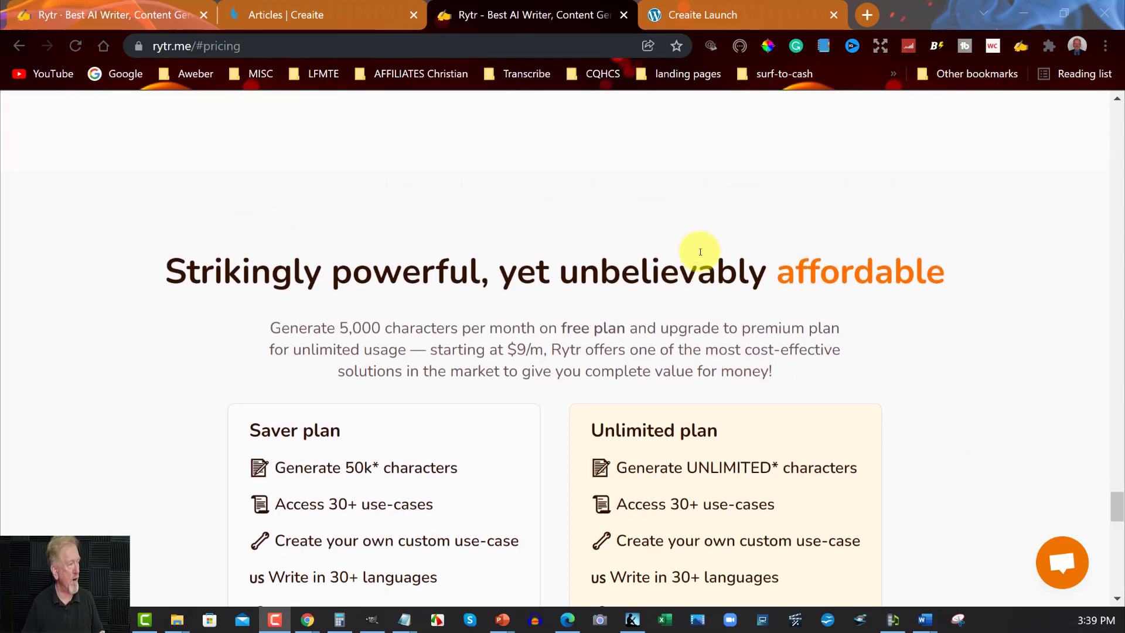
scroll(698, 251, "down", 1)
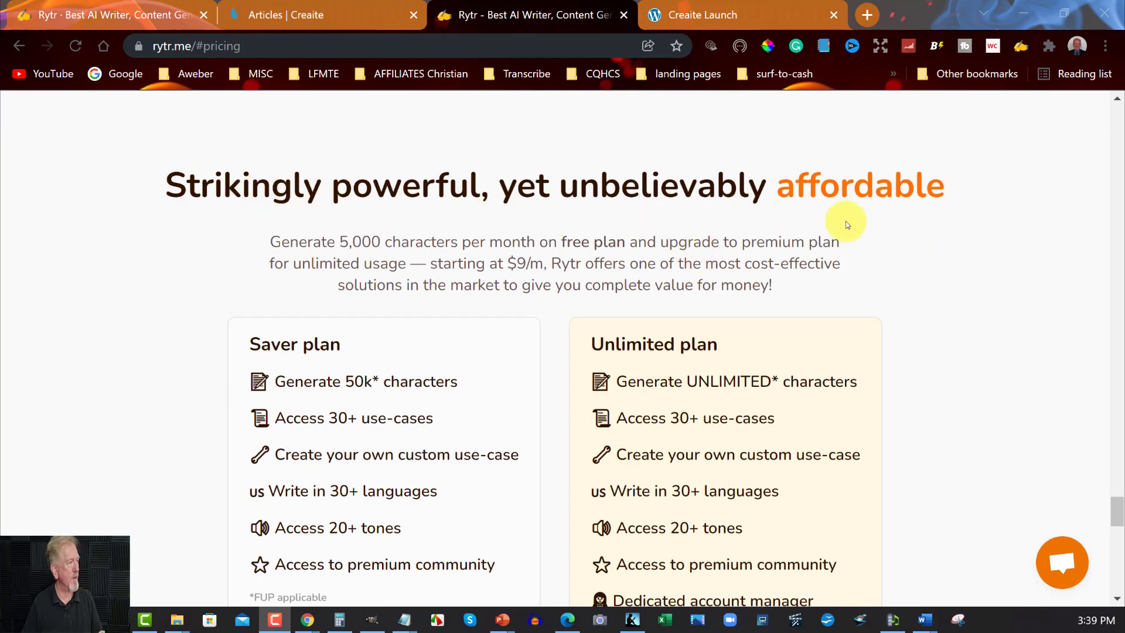
scroll(931, 227, "down", 1)
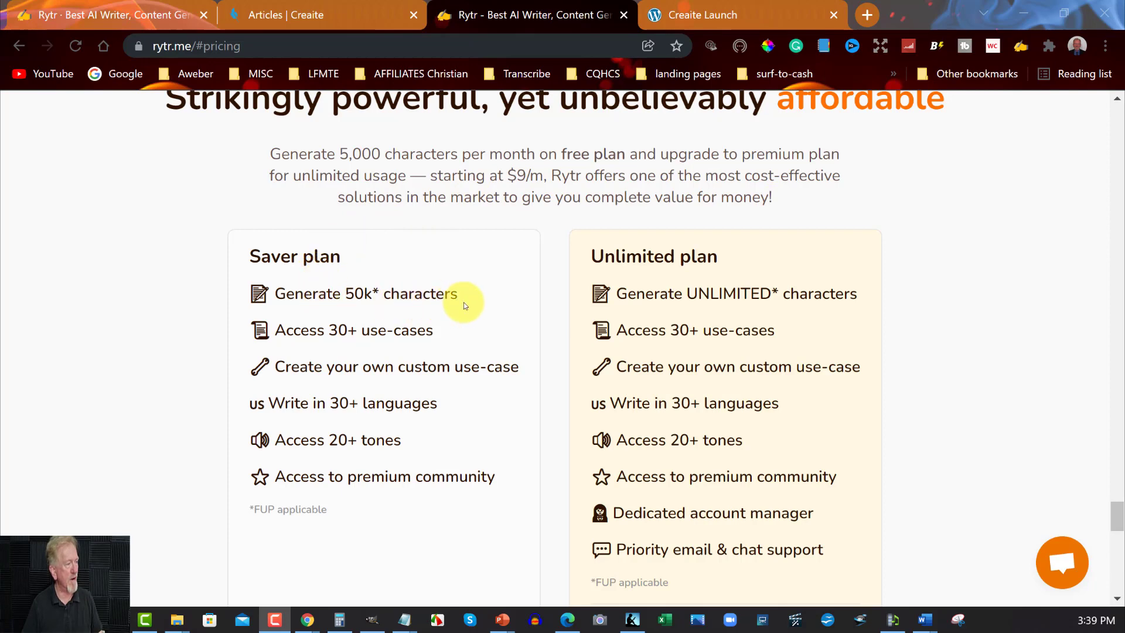
scroll(463, 307, "down", 1)
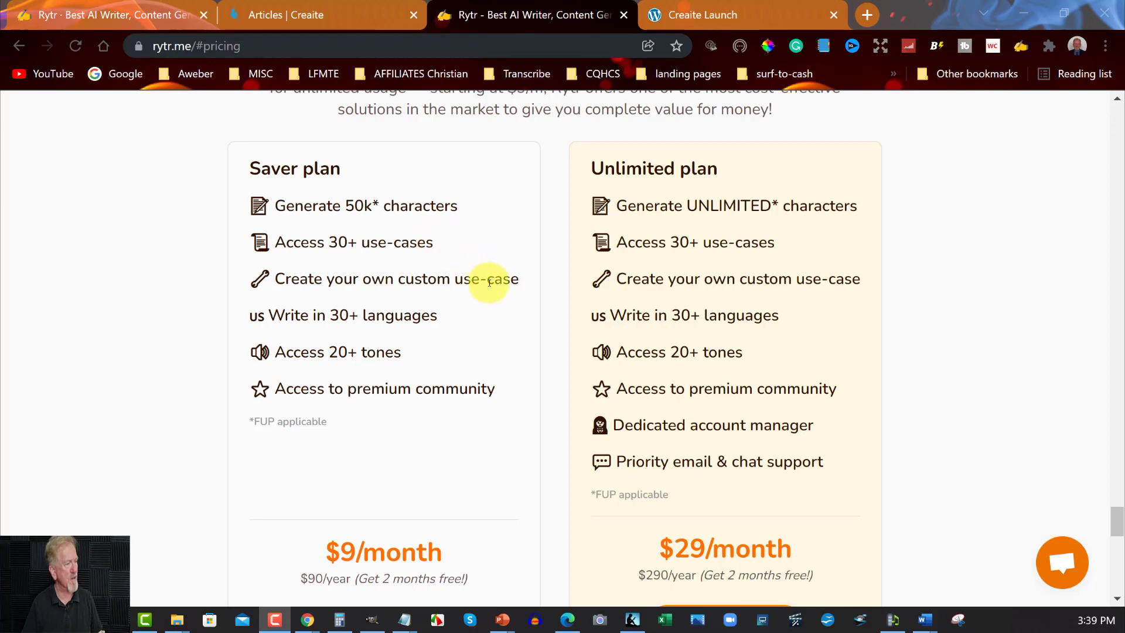
scroll(482, 298, "down", 1)
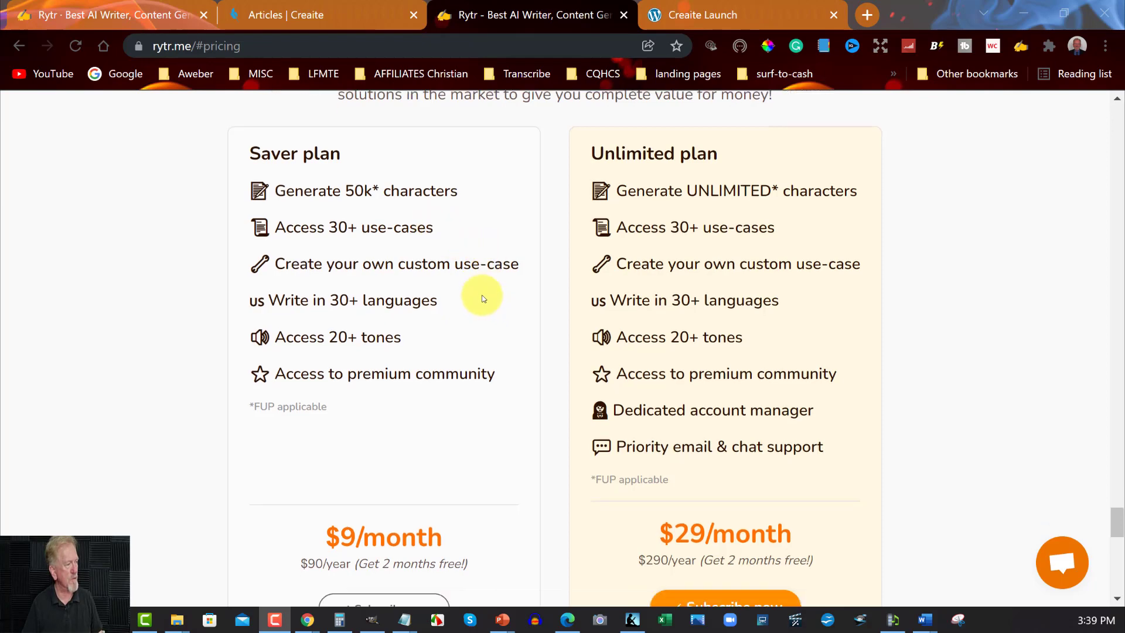